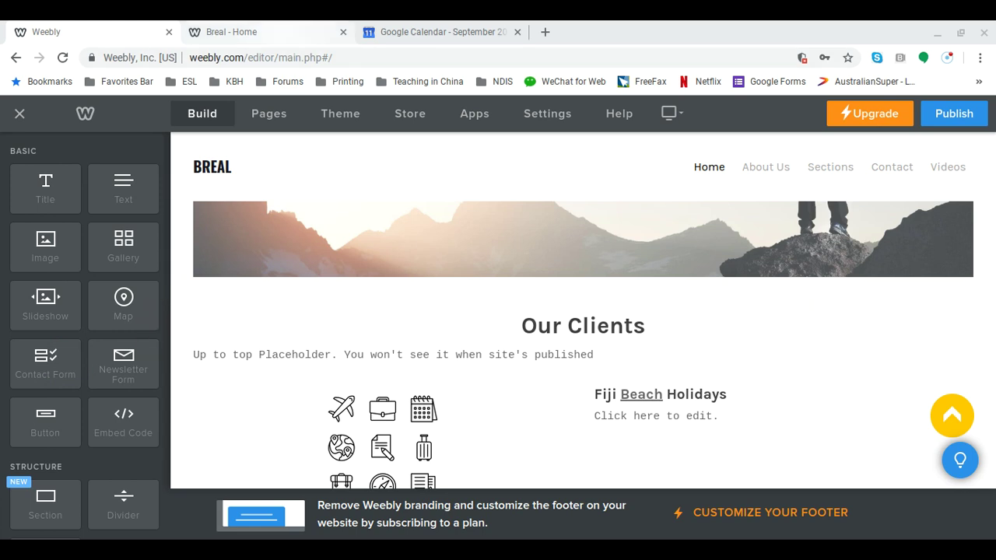
# Switch to the published site and scroll down to the Our Clients heading.
pyautogui.click(327, 32)
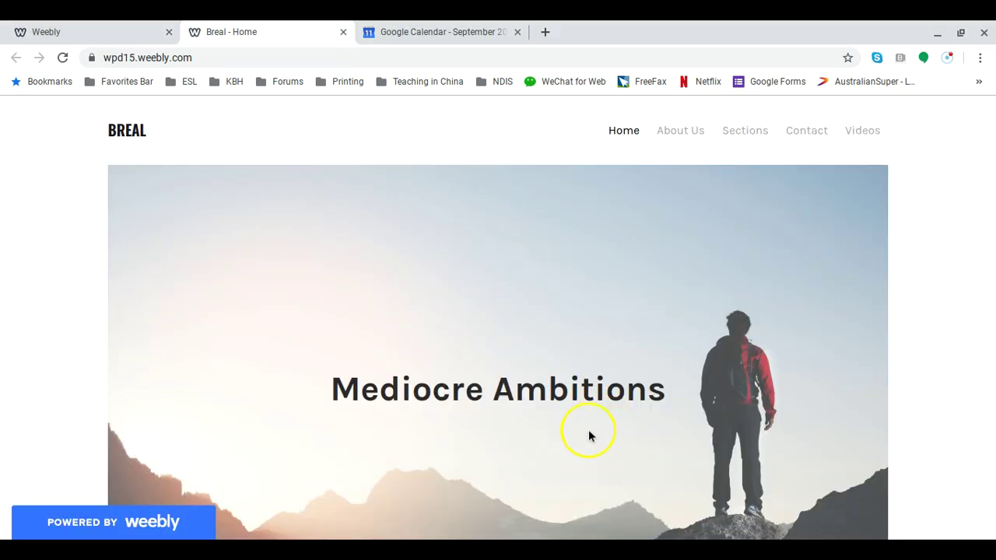
pyautogui.scroll(-3, 572, 406)
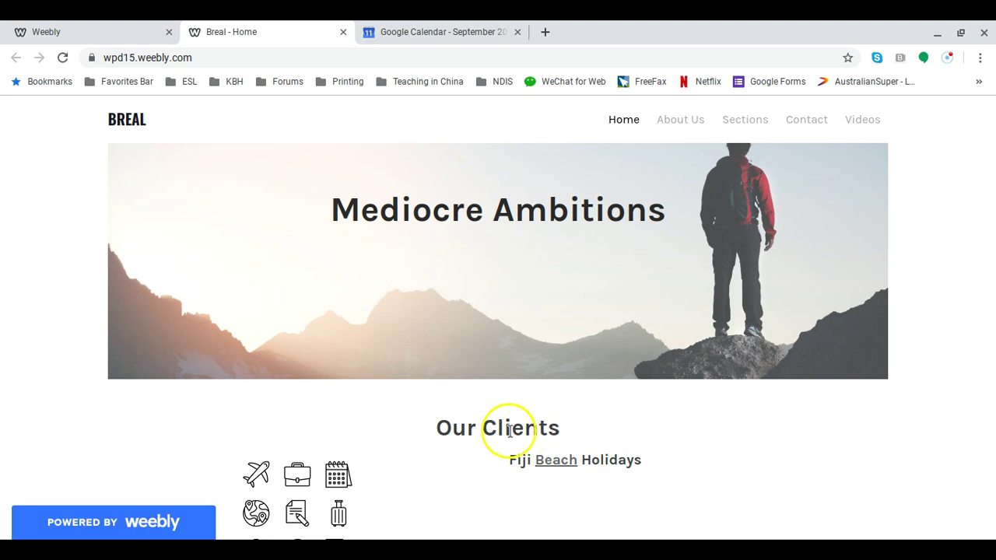
pyautogui.scroll(-1, 617, 393)
pyautogui.scroll(-15, 617, 393)
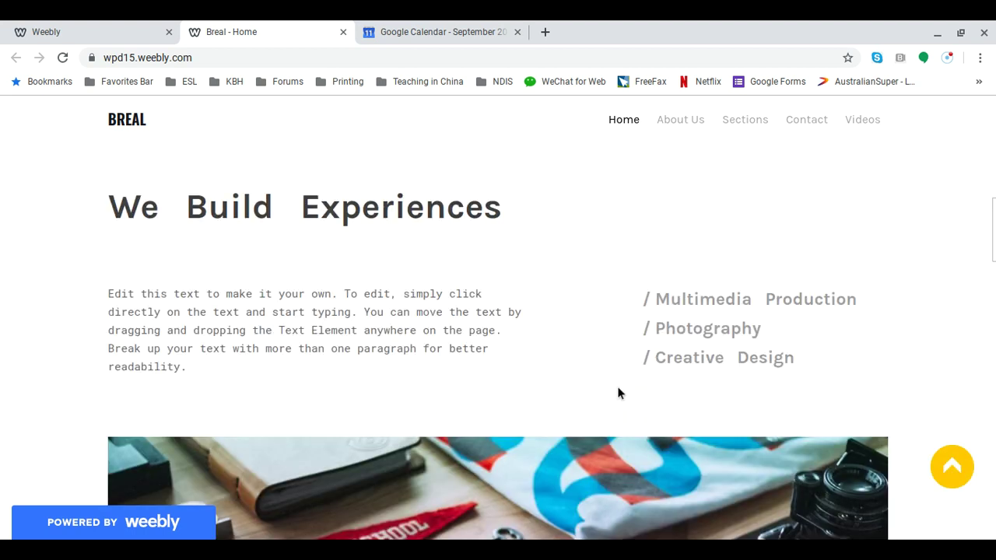
pyautogui.scroll(-10, 617, 393)
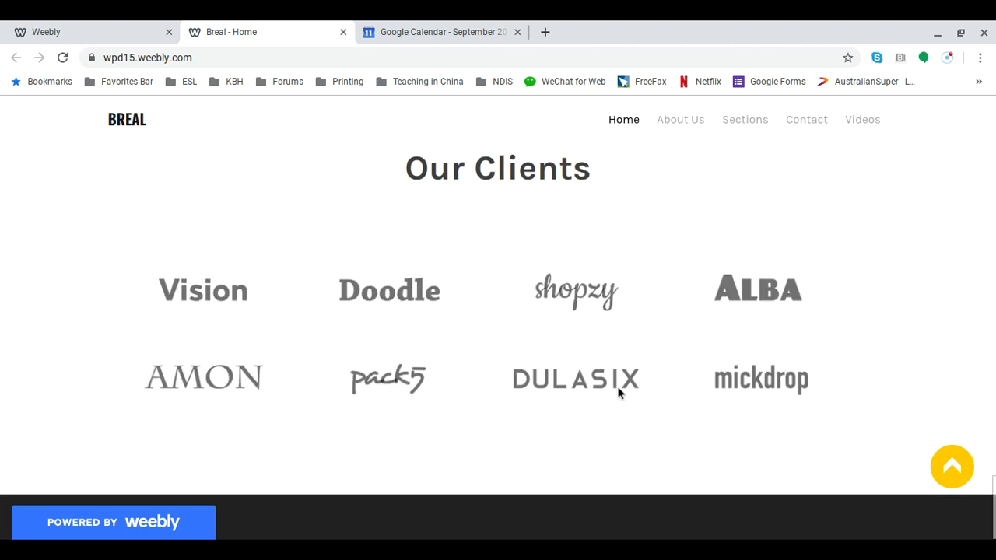
# Click the live Our Clients heading several times to test whether it links anywhere.
pyautogui.click(506, 229)
pyautogui.click(516, 237)
pyautogui.scroll(7, 521, 238)
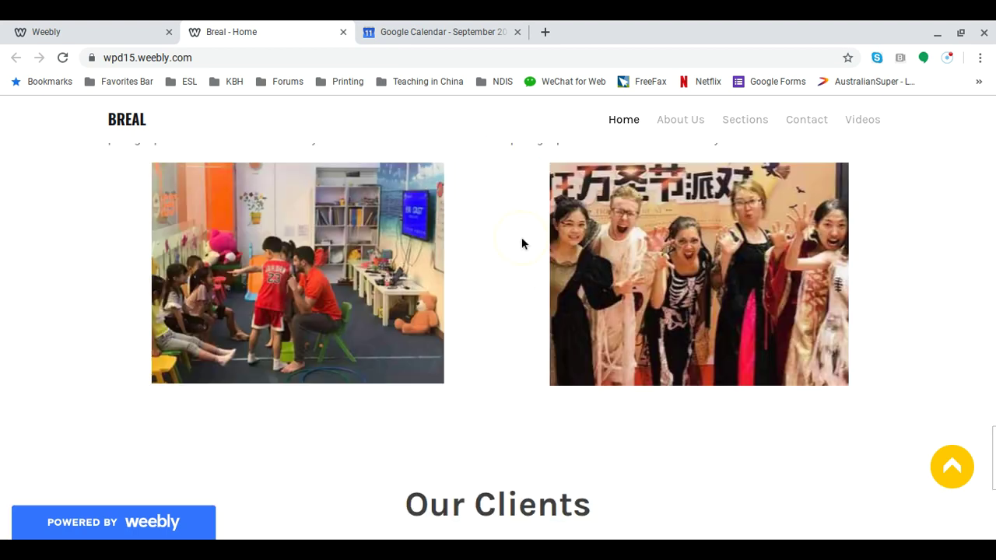
pyautogui.click(522, 237)
pyautogui.scroll(3, 521, 243)
pyautogui.click(521, 238)
pyautogui.scroll(6, 521, 243)
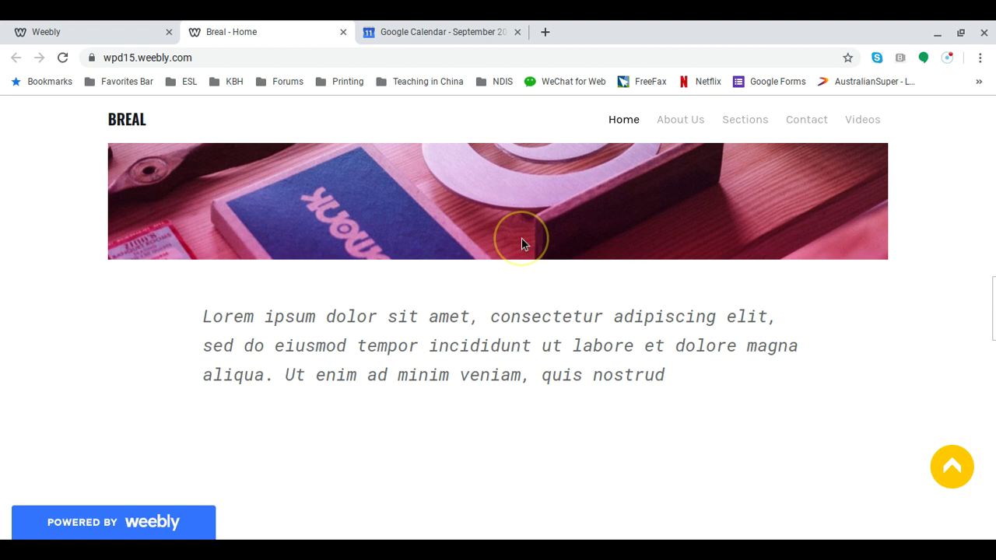
pyautogui.click(522, 238)
pyautogui.scroll(5, 521, 240)
pyautogui.click(327, 152)
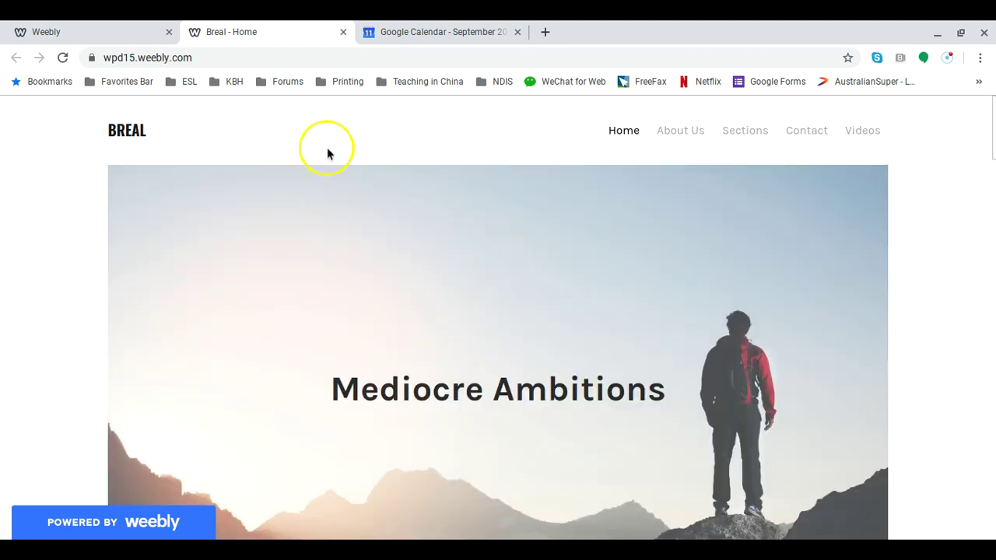
# Back in the editor, scroll down to the lower Our Clients section with the Vision, Doodle and ALBA logos.
pyautogui.click(91, 31)
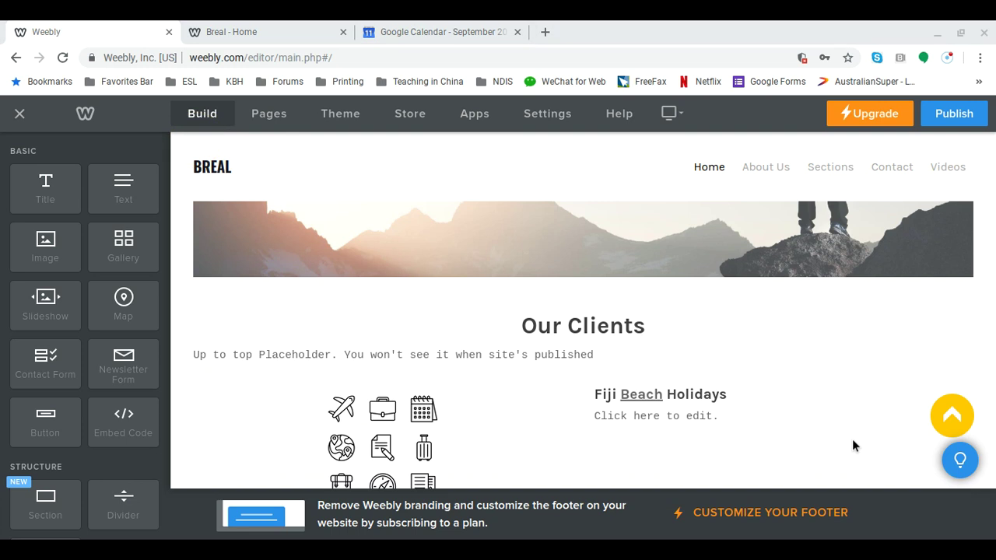
pyautogui.click(949, 434)
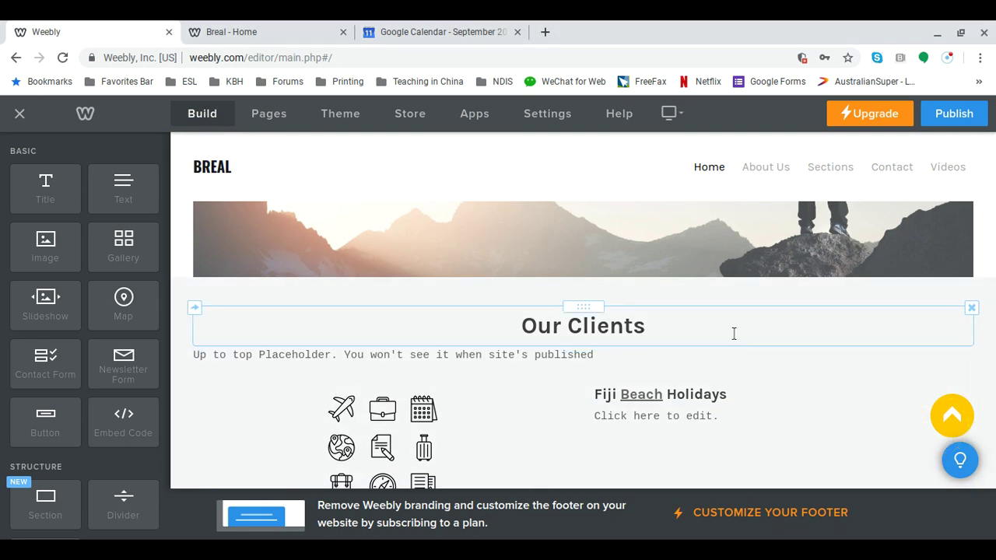
pyautogui.scroll(-6, 734, 334)
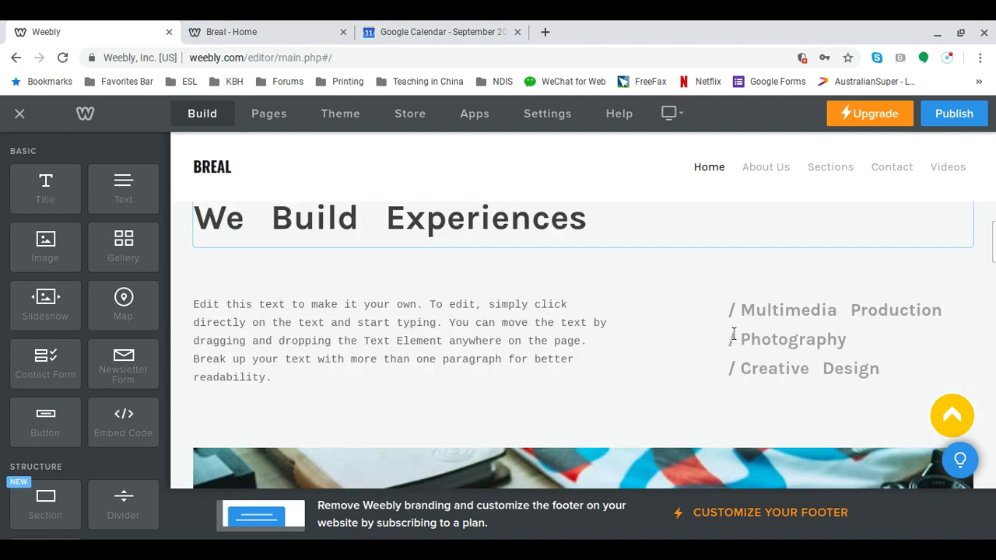
pyautogui.scroll(-9, 734, 334)
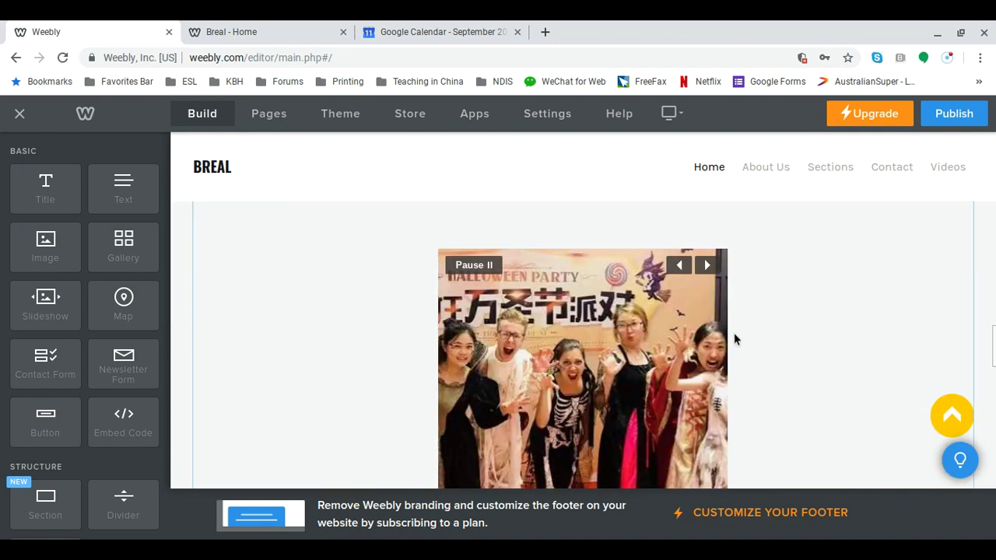
pyautogui.scroll(-10, 734, 337)
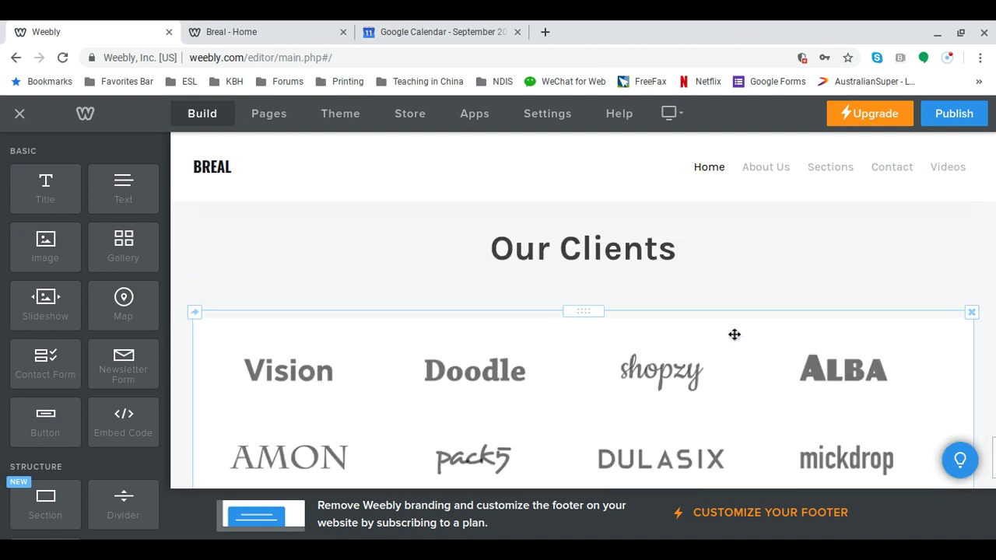
pyautogui.scroll(-1, 734, 334)
pyautogui.scroll(2, 734, 334)
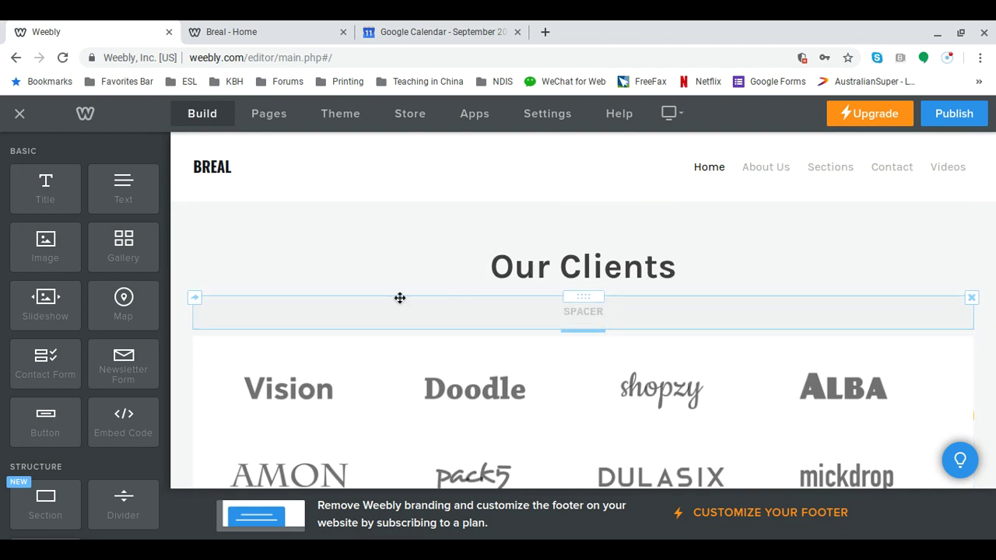
# Place an Embed Code element between the Our Clients heading and the client logo grid.
pyautogui.moveTo(132, 420); pyautogui.dragTo(132, 420)
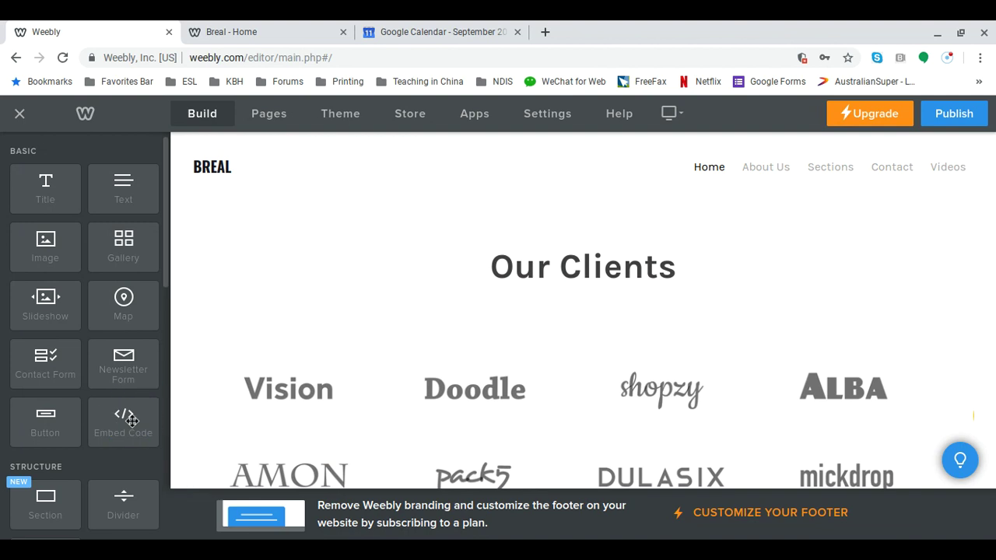
pyautogui.click(133, 421)
pyautogui.click(127, 433)
pyautogui.moveTo(128, 433)
pyautogui.mouseDown()
pyautogui.moveTo(123, 424)
pyautogui.moveTo(471, 365)
pyautogui.mouseUp()
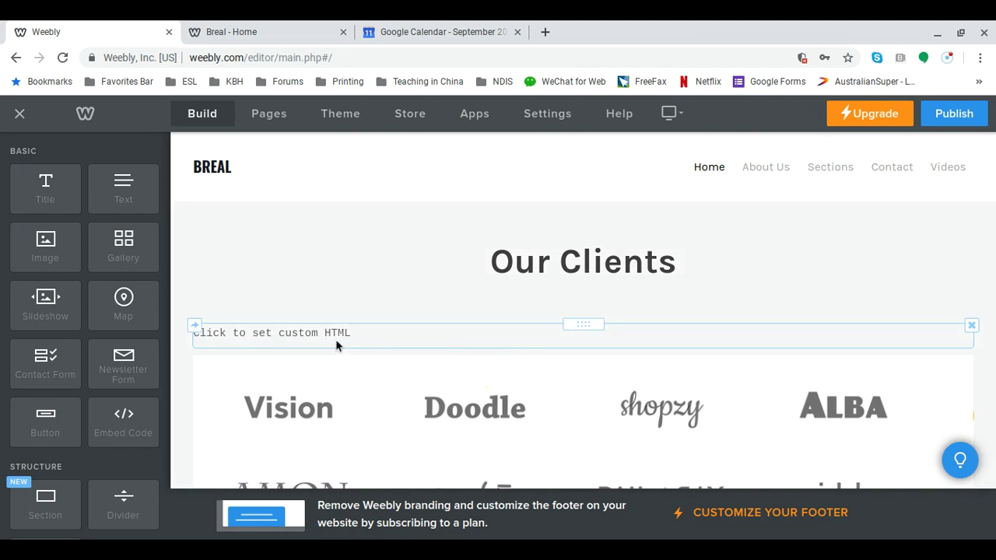
# Paste anchor HTML into the Embed Code block and rename it from cwl to ourclients.
pyautogui.doubleClick(339, 335)
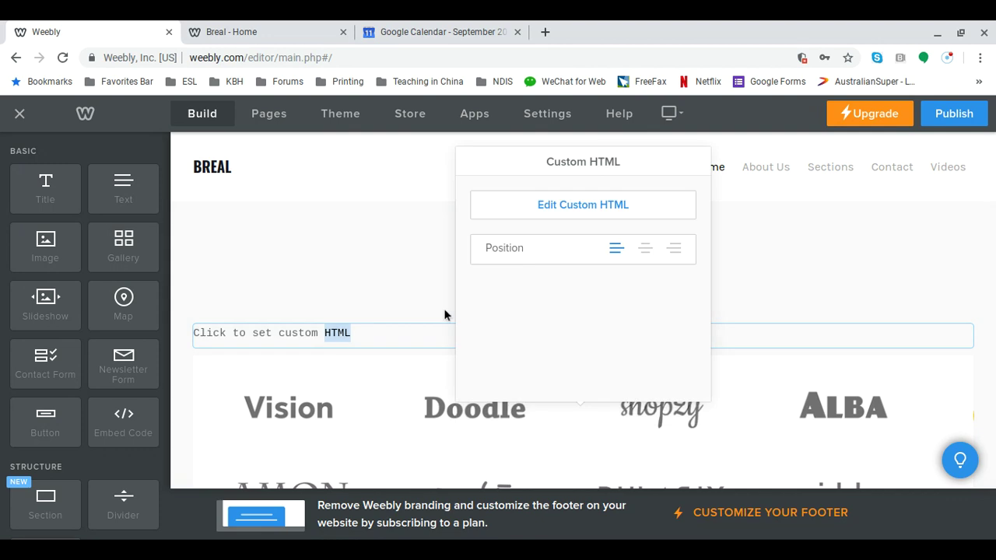
pyautogui.click(569, 204)
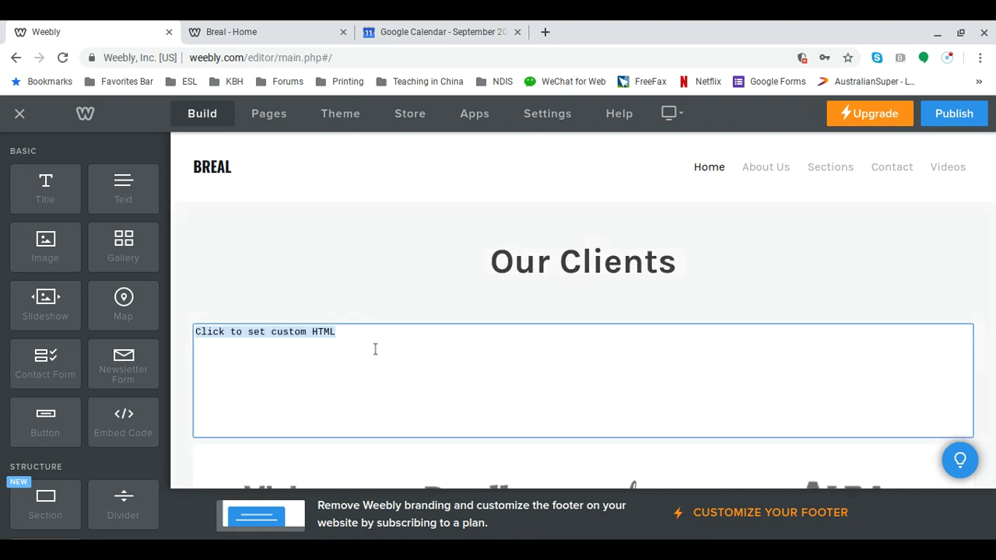
pyautogui.write('<a name="cwl"></a>')
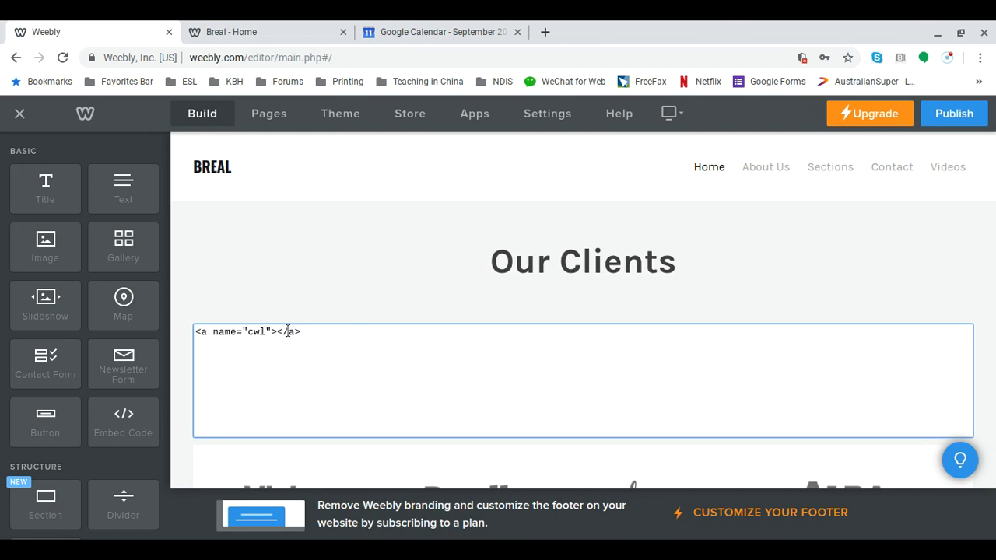
pyautogui.press('BackSpace')
pyautogui.press('BackSpace')
pyautogui.press('BackSpace')
pyautogui.write('oc')
pyautogui.press('BackSpace')
pyautogui.write('urclients')
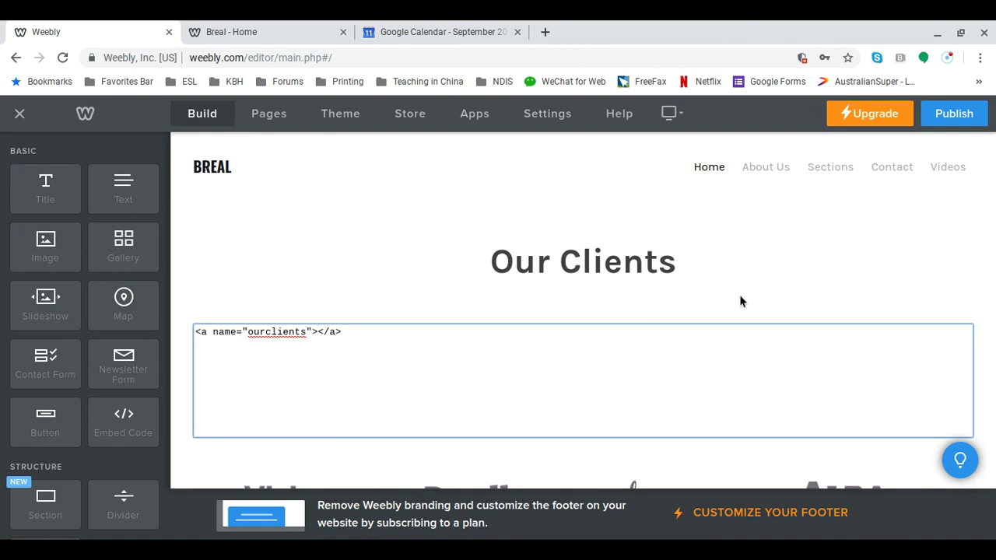
# Scroll the Home page to check the anchor placeholder sits under the Our Clients title.
pyautogui.scroll(6, 740, 302)
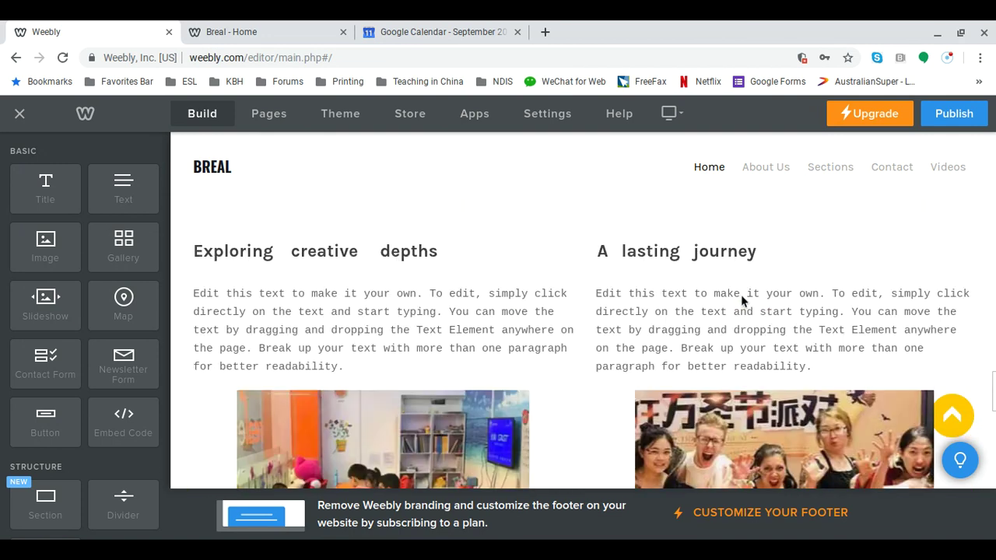
pyautogui.scroll(8, 741, 295)
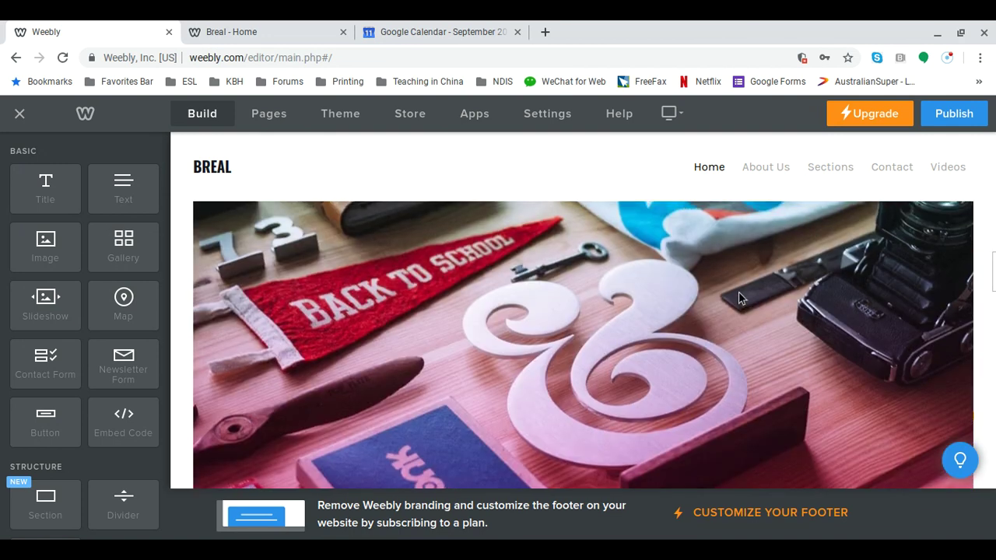
pyautogui.scroll(-12, 739, 294)
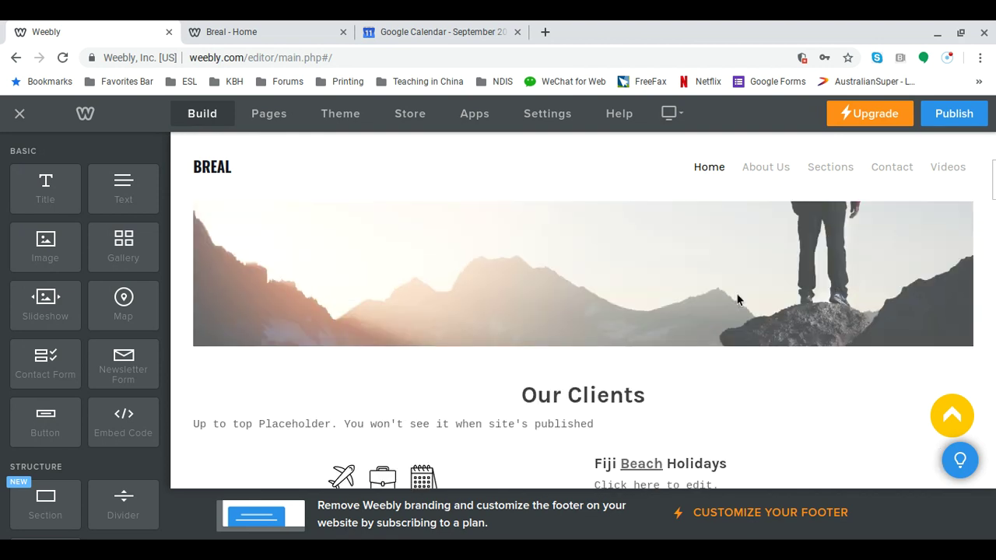
pyautogui.scroll(-2, 739, 300)
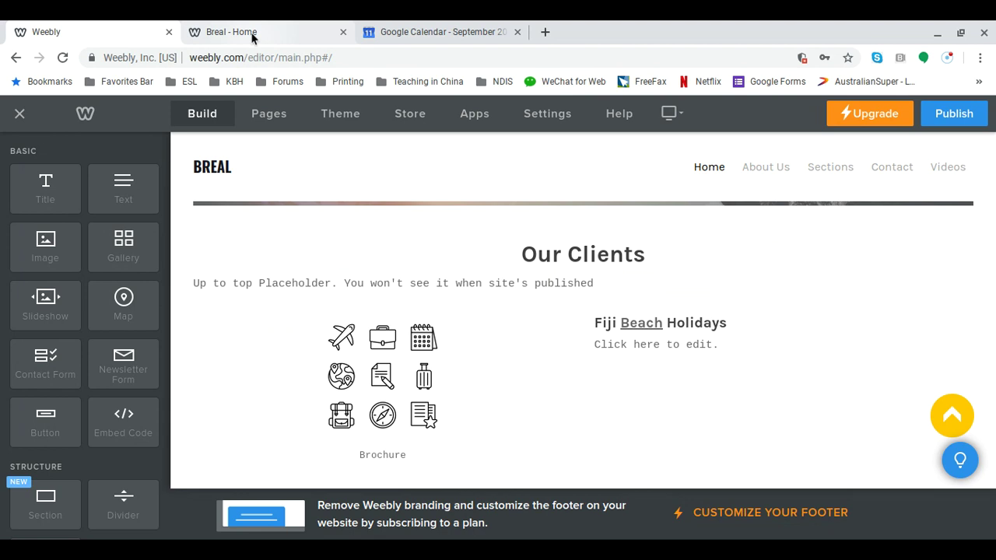
# Copy the address wpd15.weebly.com from the published Breal tab and return to the editor.
pyautogui.click(251, 37)
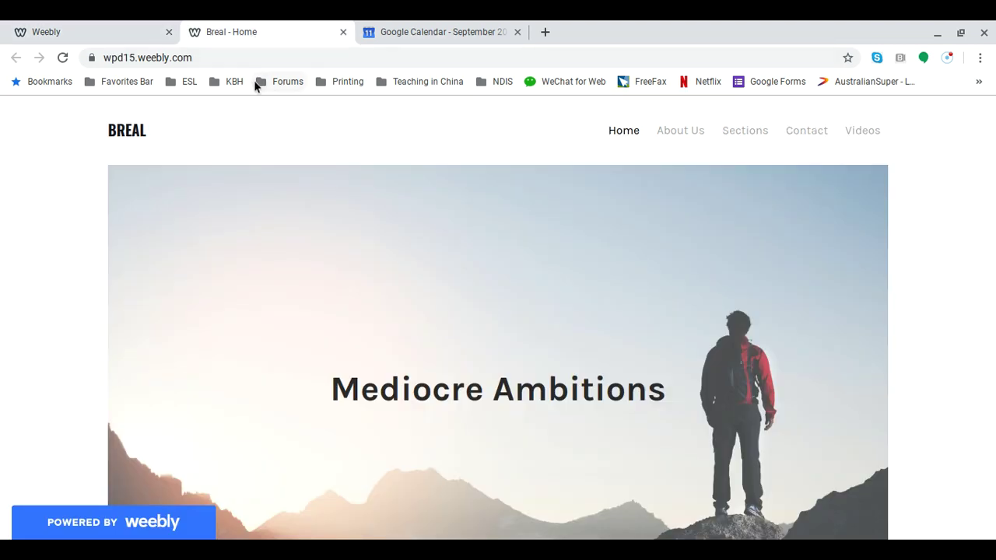
pyautogui.click(159, 60)
pyautogui.hotkey('ctrl', 'c')
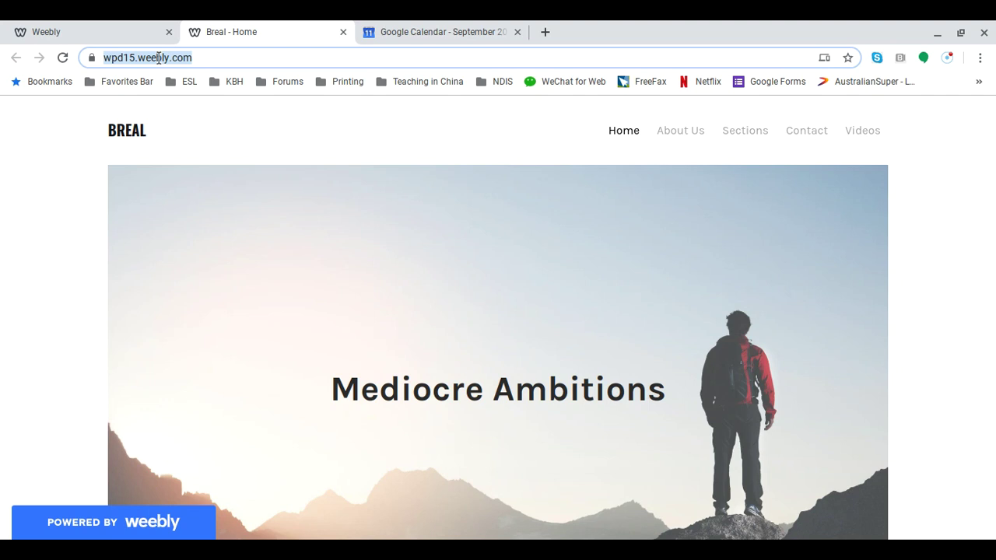
pyautogui.click(136, 32)
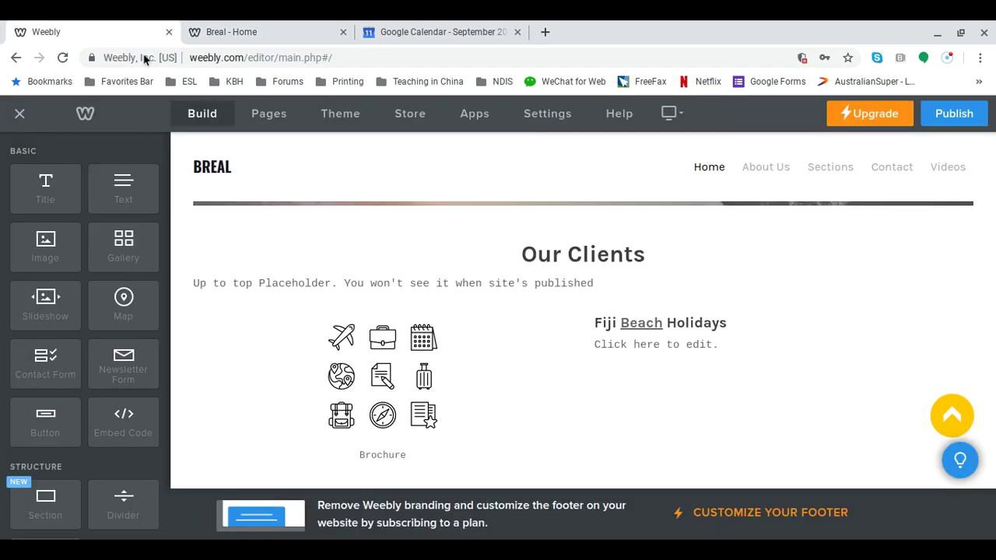
# Link the Our Clients title to wpd15.weebly.com/#ourclients as a Website URL opening in the same window.
pyautogui.moveTo(521, 254); pyautogui.dragTo(647, 254)
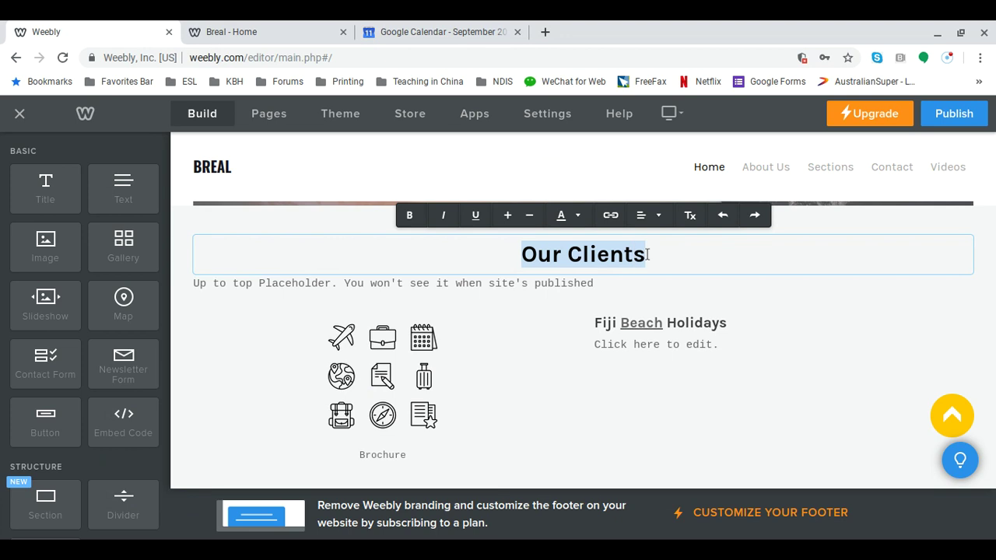
pyautogui.click(613, 221)
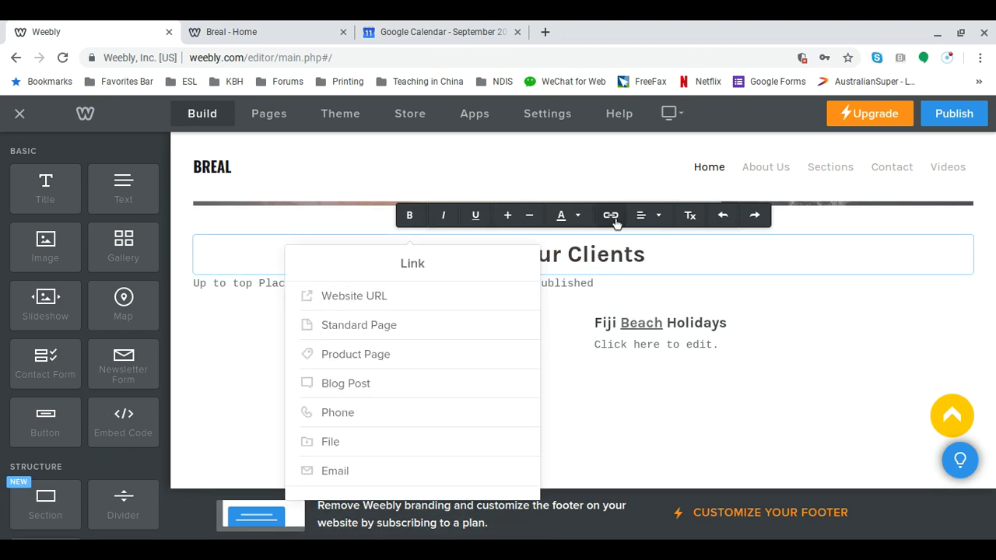
pyautogui.click(351, 297)
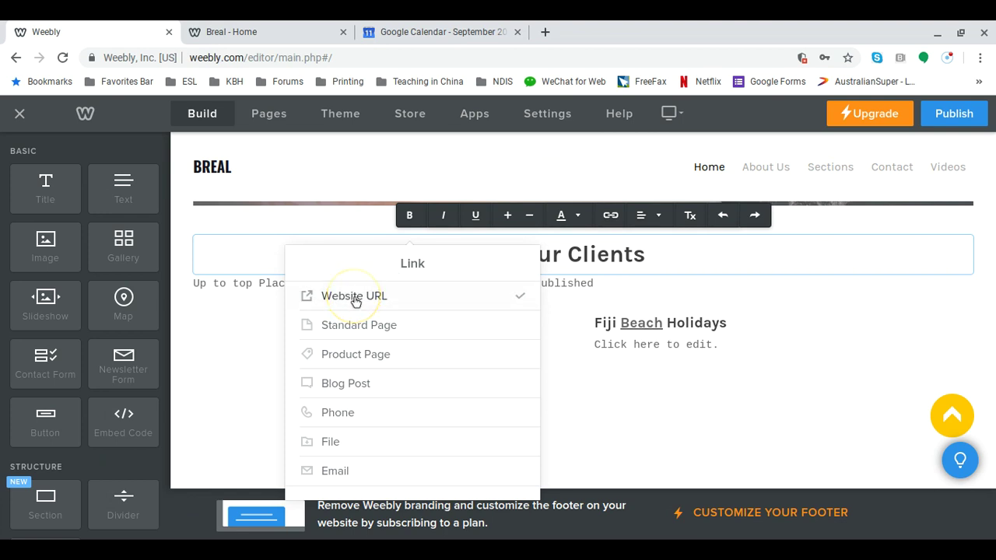
pyautogui.click(354, 299)
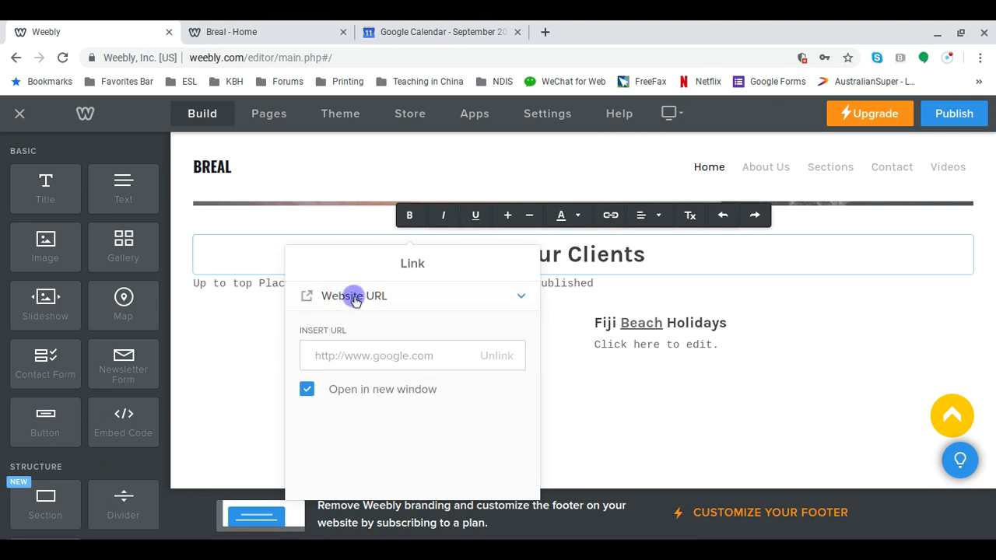
pyautogui.click(314, 356)
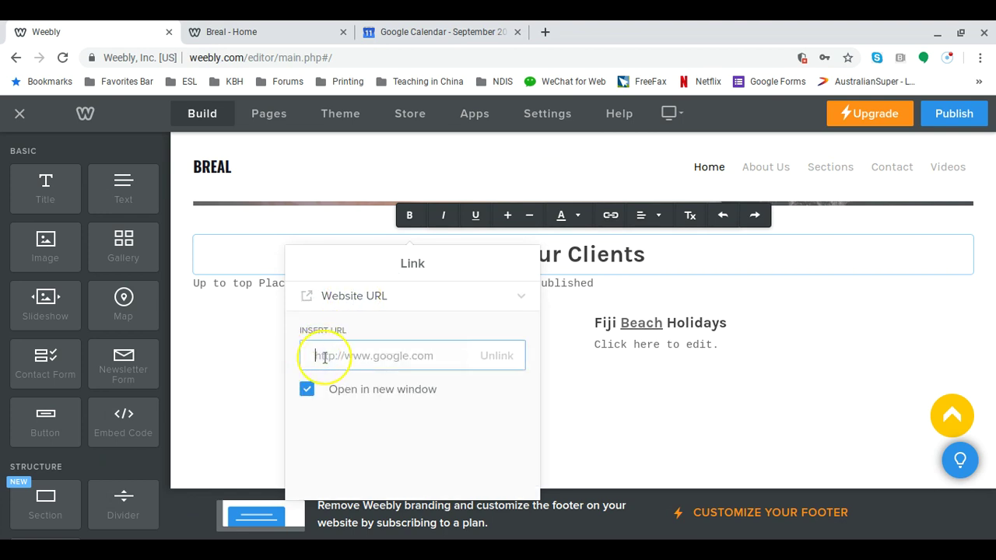
pyautogui.hotkey('ctrl', 'v')
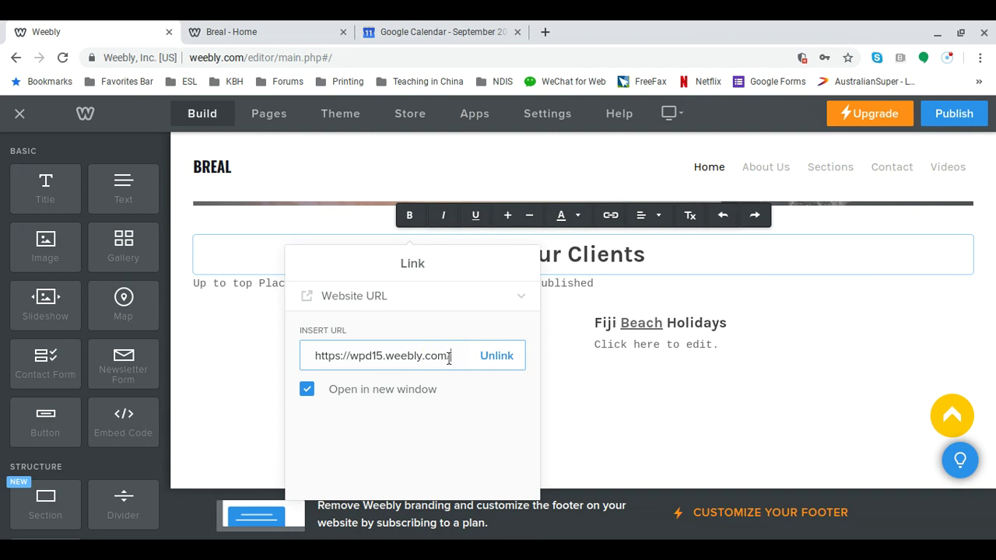
pyautogui.click(449, 358)
pyautogui.write('#ou')
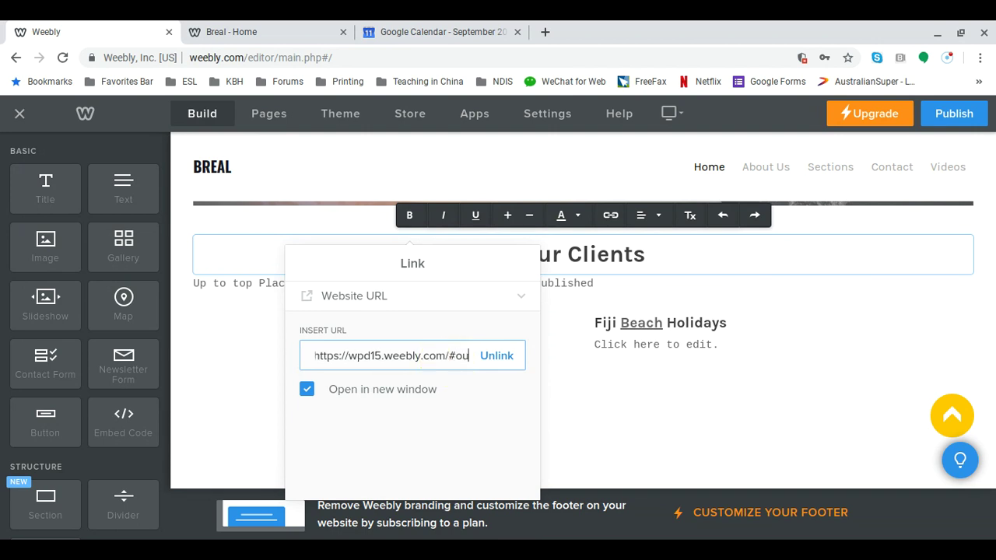
pyautogui.write('rcli')
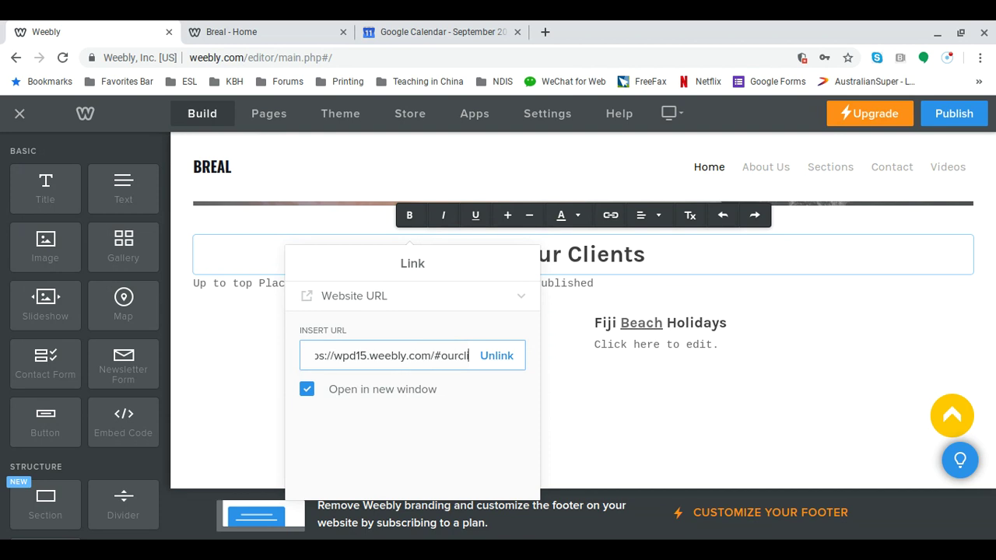
pyautogui.write('ents')
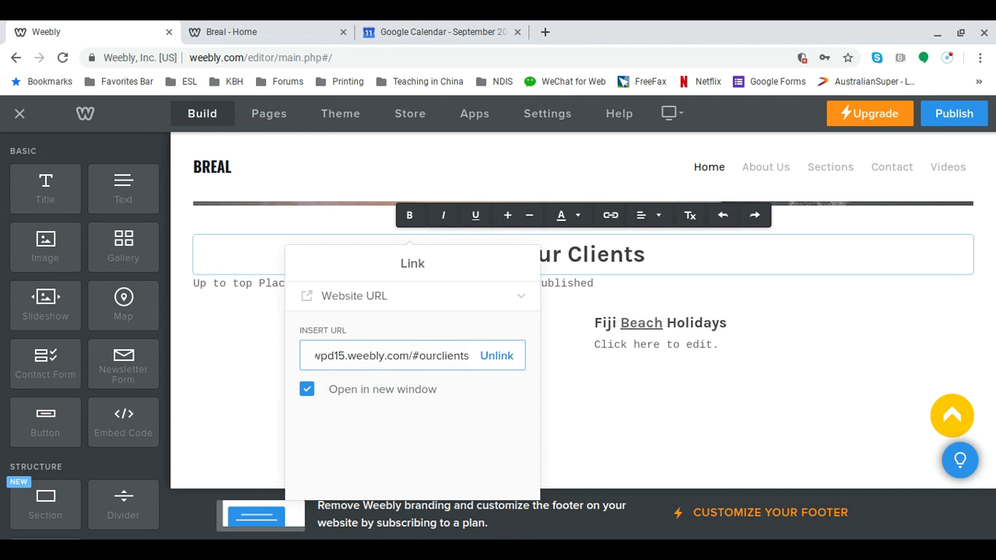
pyautogui.click(309, 393)
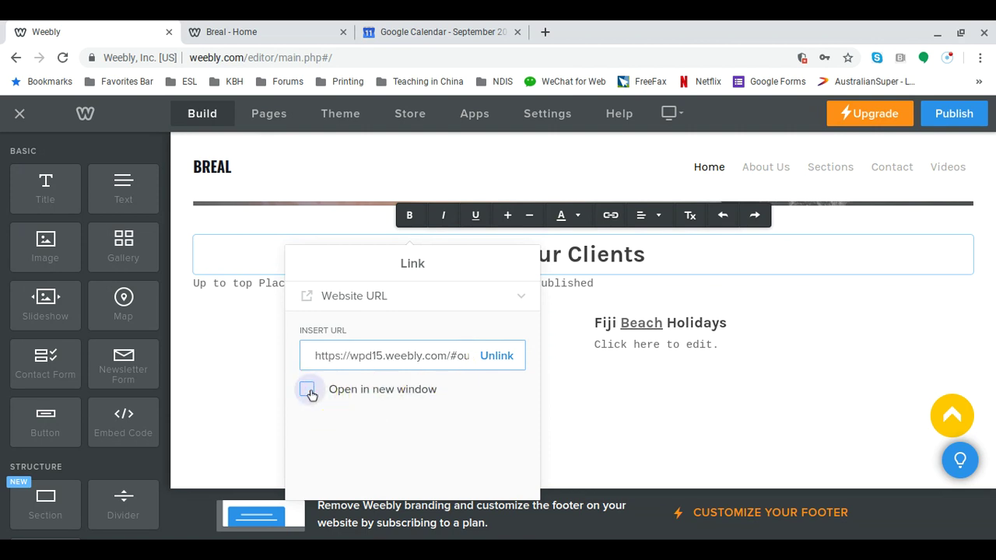
pyautogui.click(554, 341)
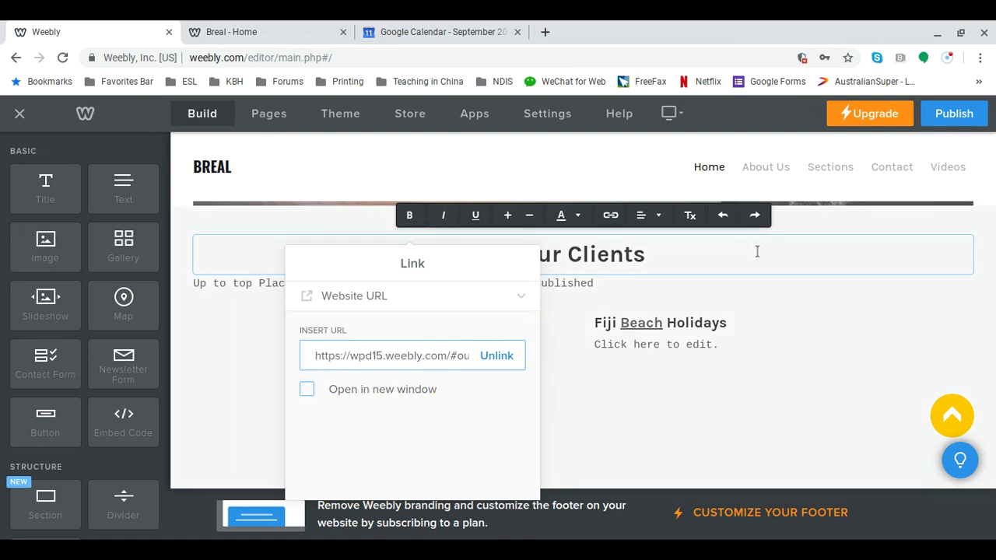
pyautogui.click(786, 250)
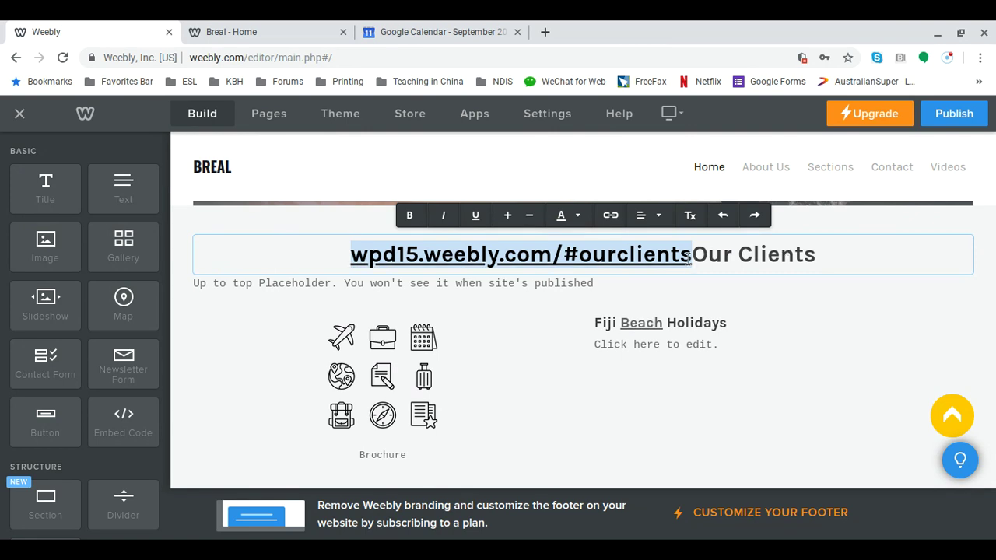
# Delete the stray URL text and relink the Our Clients title to wpd15.weebly.com/#ourclients.
pyautogui.press('BackSpace')
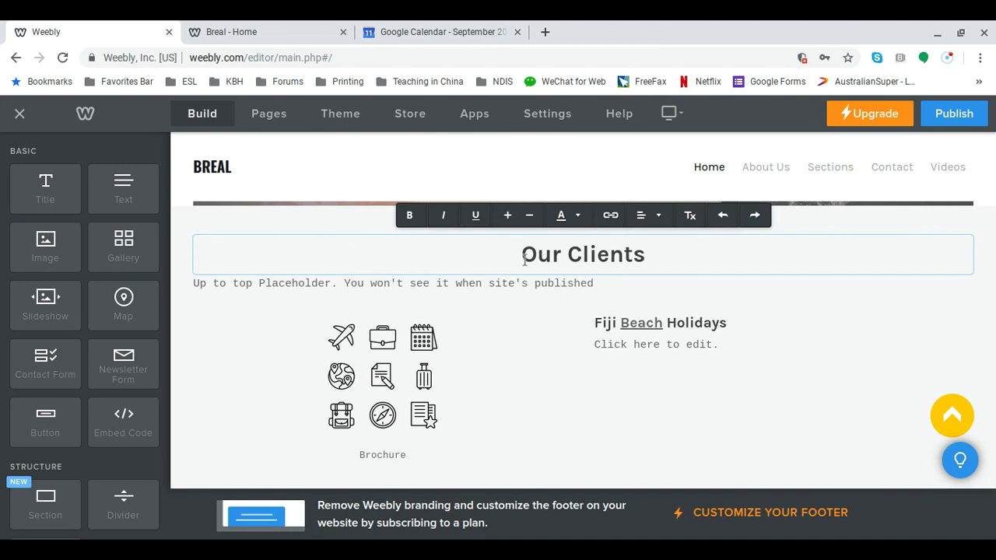
pyautogui.moveTo(523, 260); pyautogui.dragTo(642, 261)
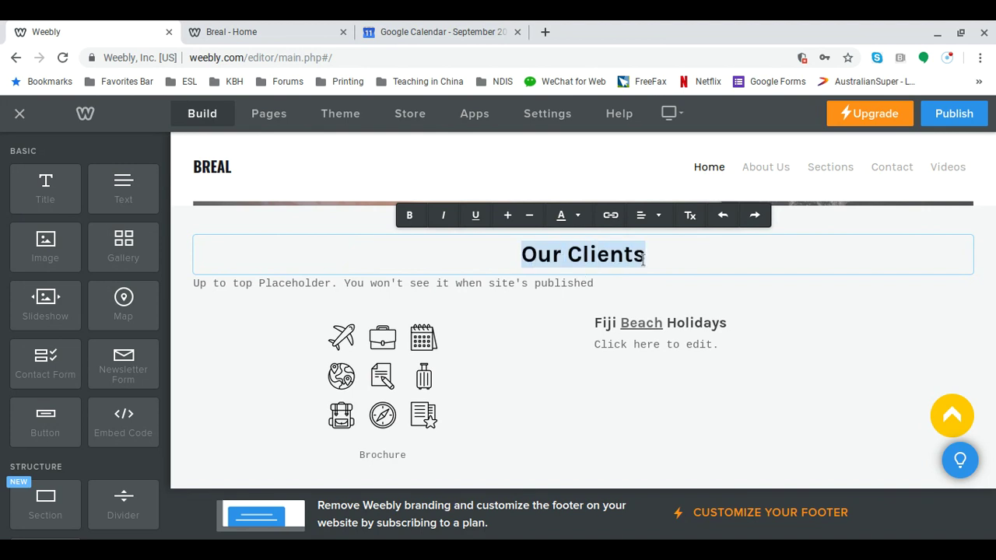
pyautogui.click(610, 219)
pyautogui.click(367, 300)
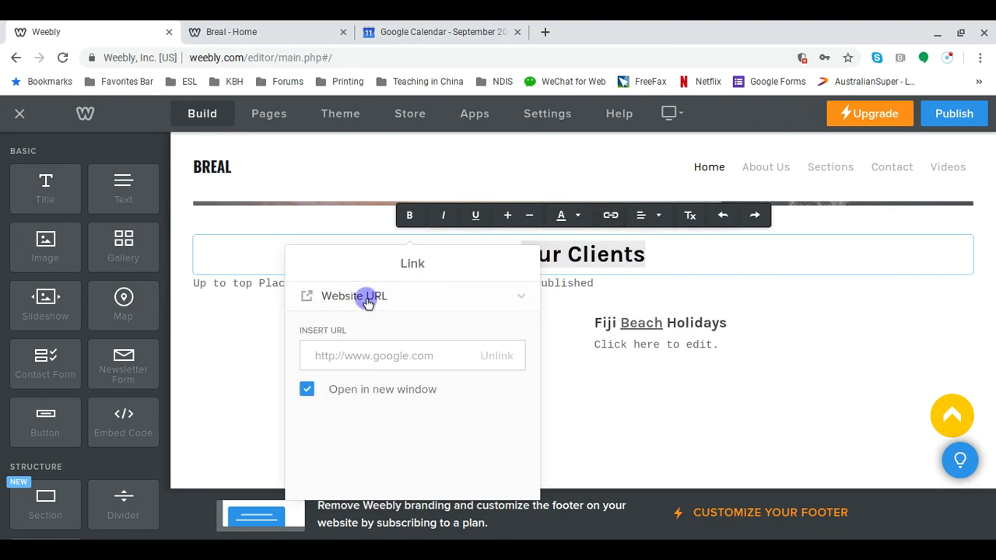
pyautogui.click(317, 360)
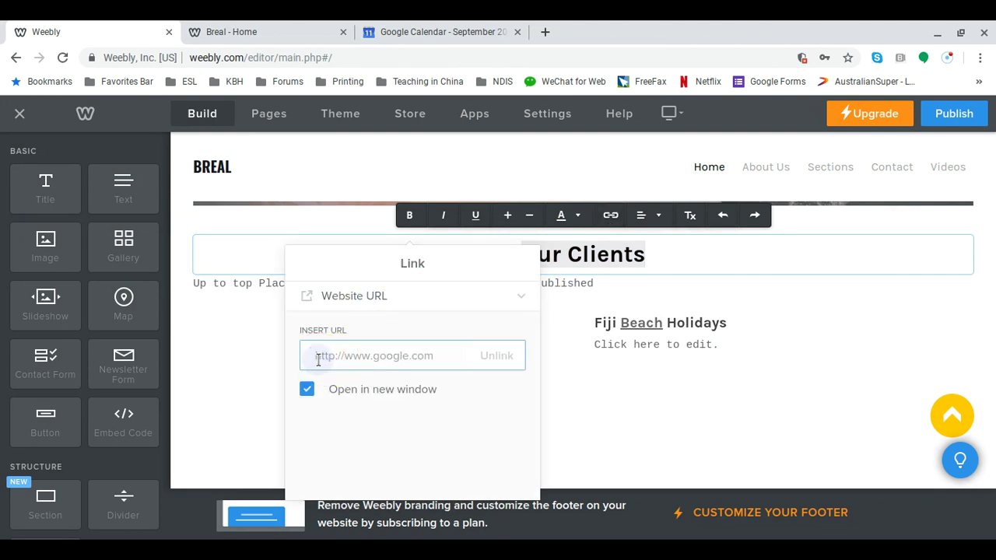
pyautogui.hotkey('ctrl', 'v')
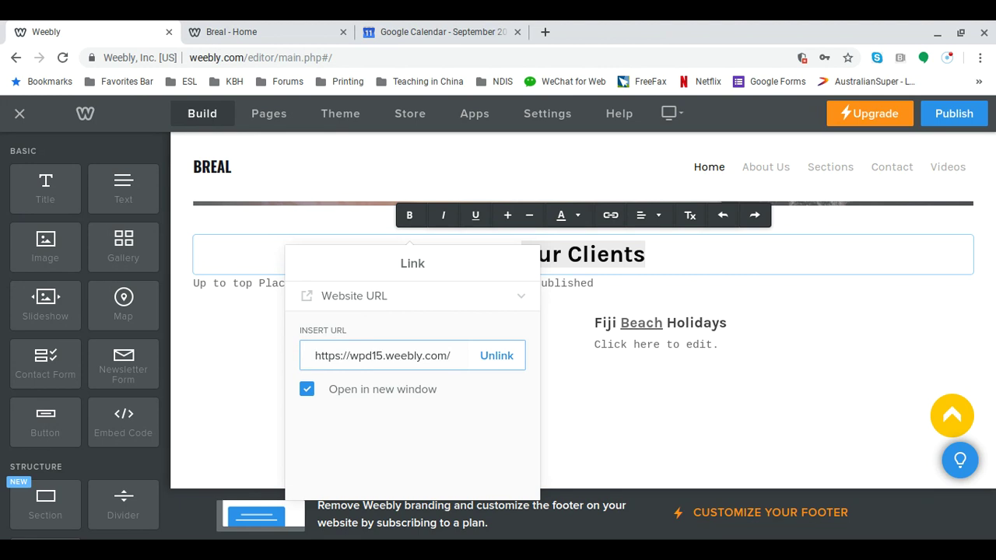
pyautogui.write('#')
pyautogui.write('ourclients')
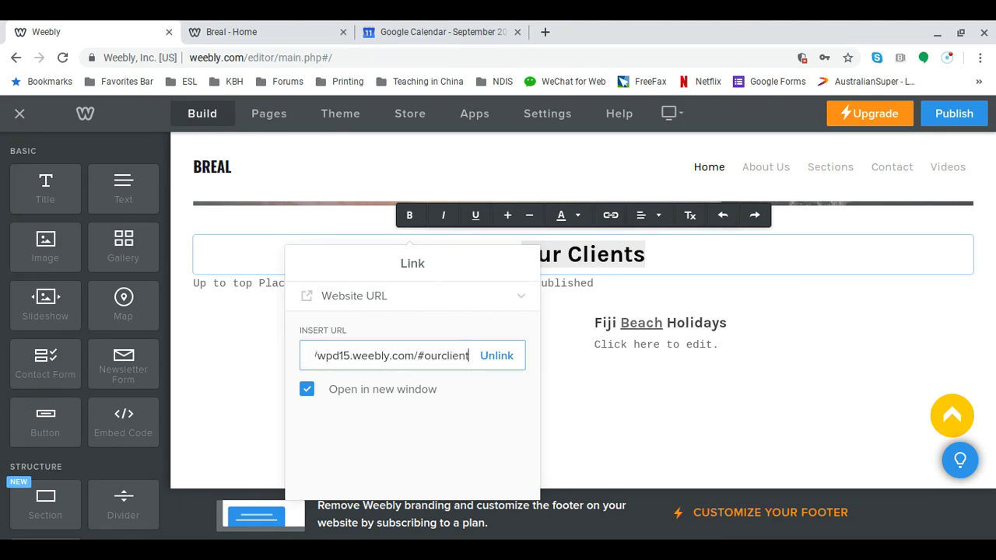
pyautogui.click(540, 321)
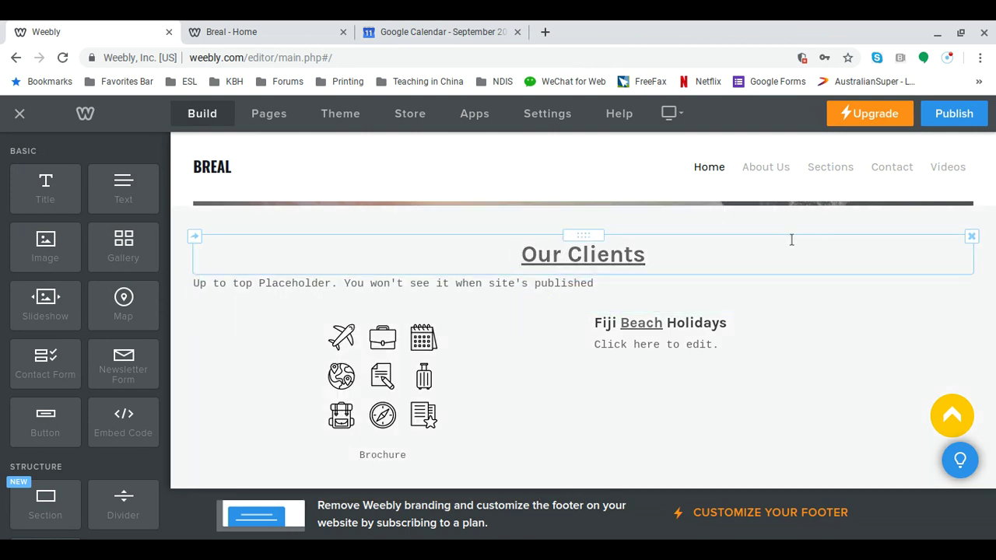
# Publish the site, open it from the dialog, and click the live Our Clients title to test it.
pyautogui.click(949, 123)
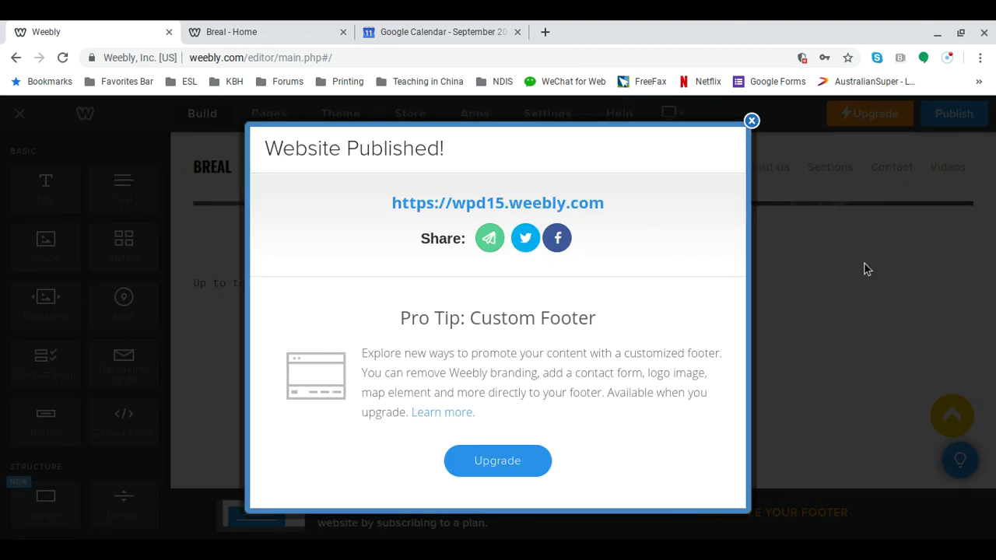
pyautogui.click(587, 206)
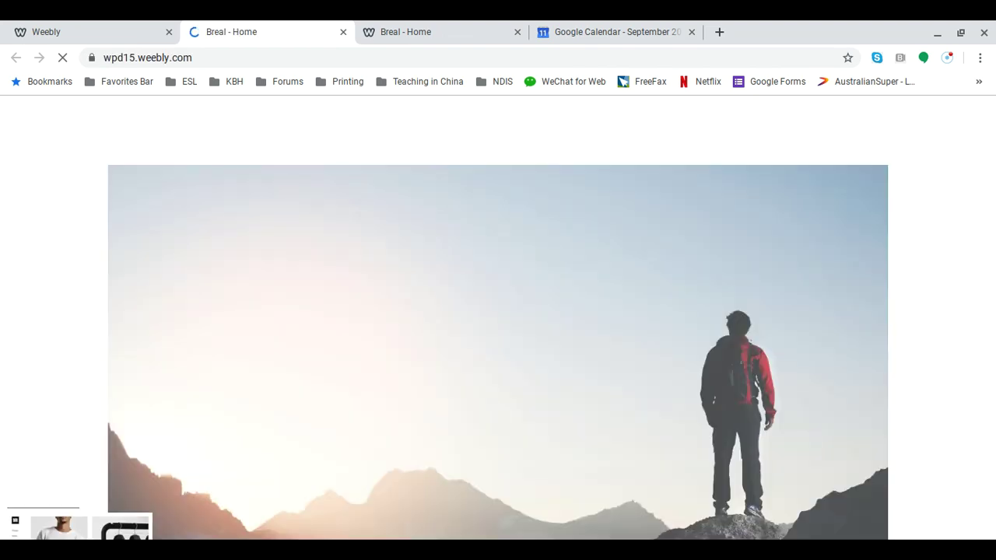
pyautogui.scroll(-4, 655, 276)
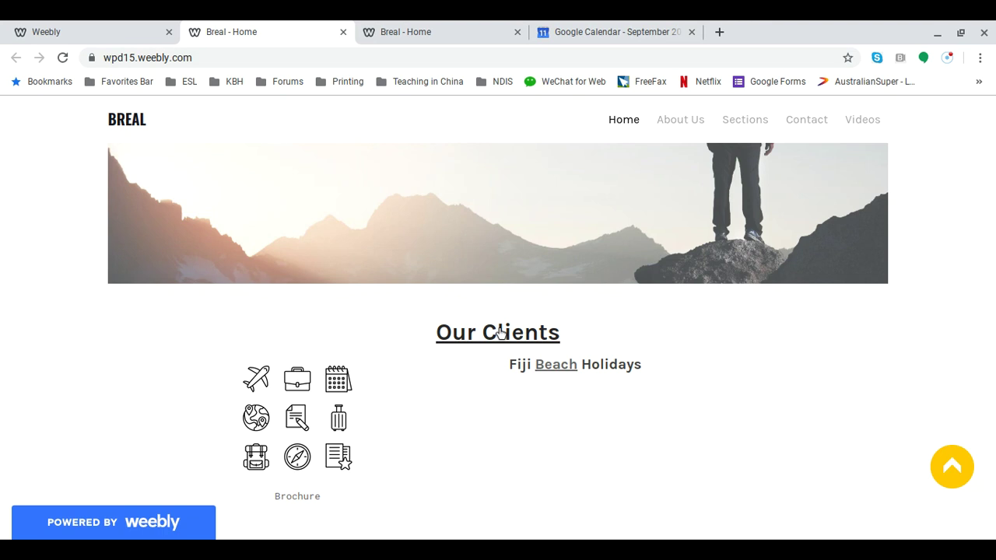
pyautogui.click(500, 332)
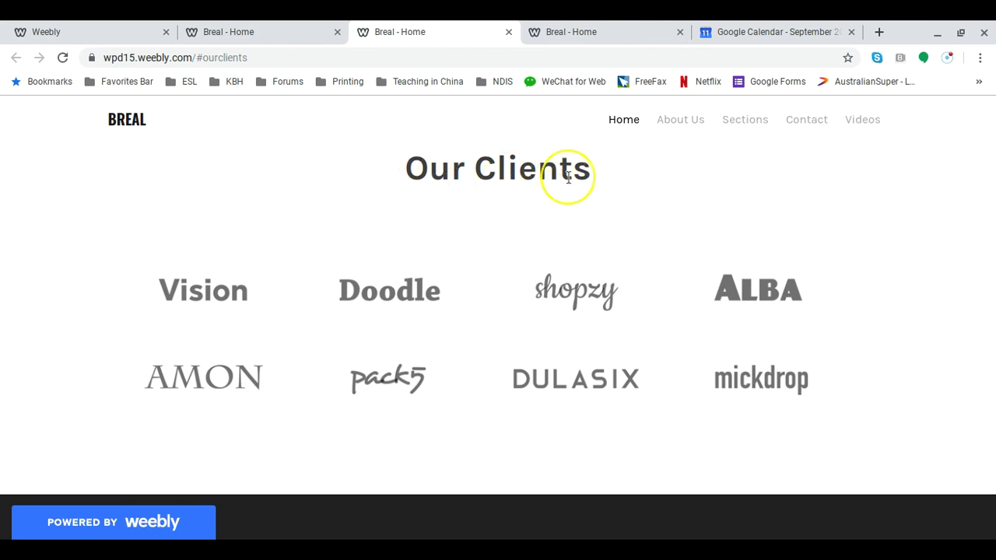
# Close the extra live-site tab and dismiss the publish confirmation in the editor.
pyautogui.click(510, 34)
pyautogui.click(123, 35)
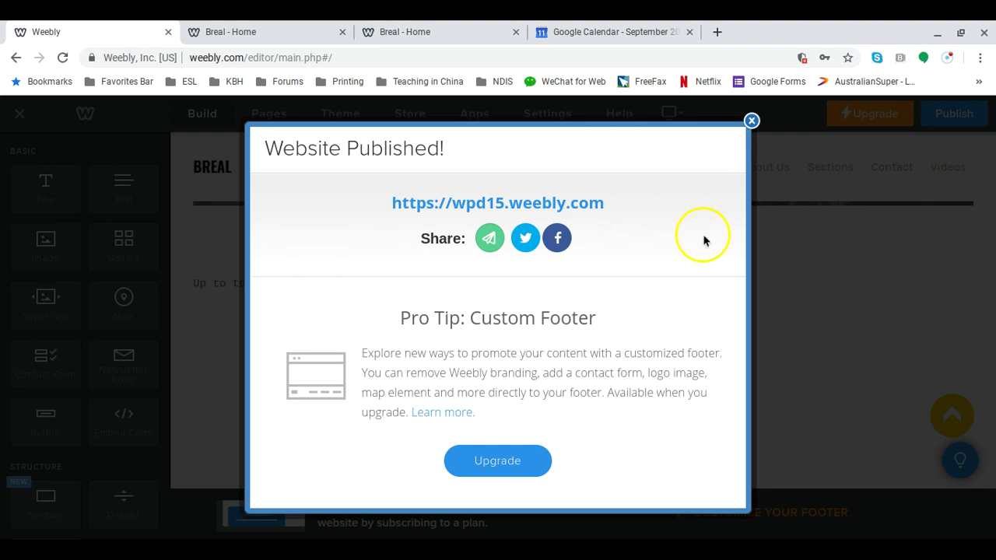
pyautogui.click(752, 121)
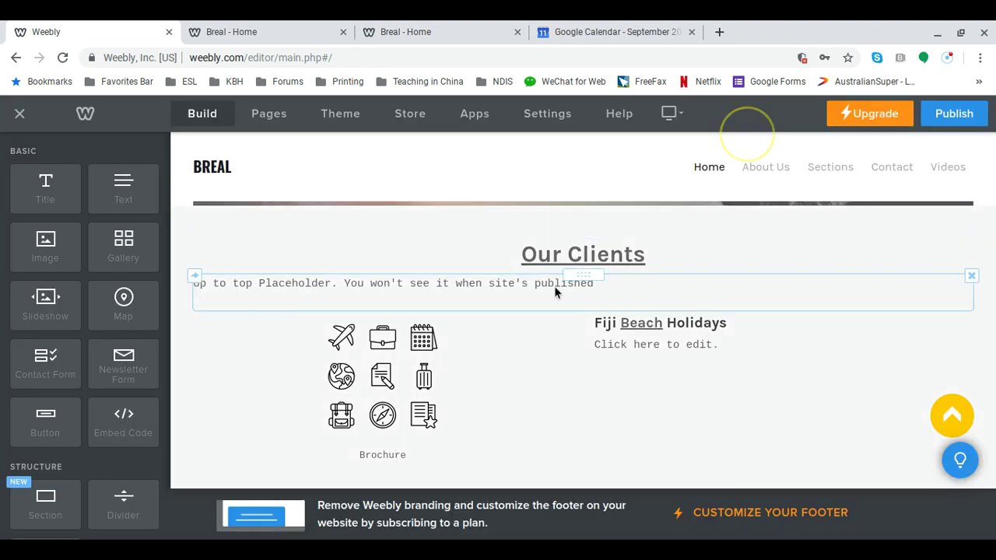
# Change the Our Clients title link so it no longer opens in a new window.
pyautogui.click(587, 260)
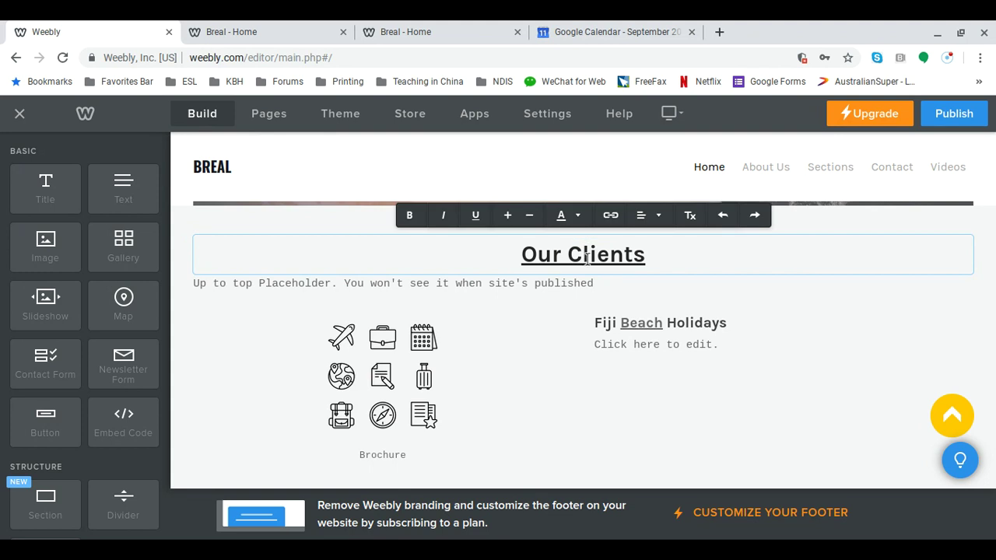
pyautogui.moveTo(522, 256); pyautogui.dragTo(634, 243)
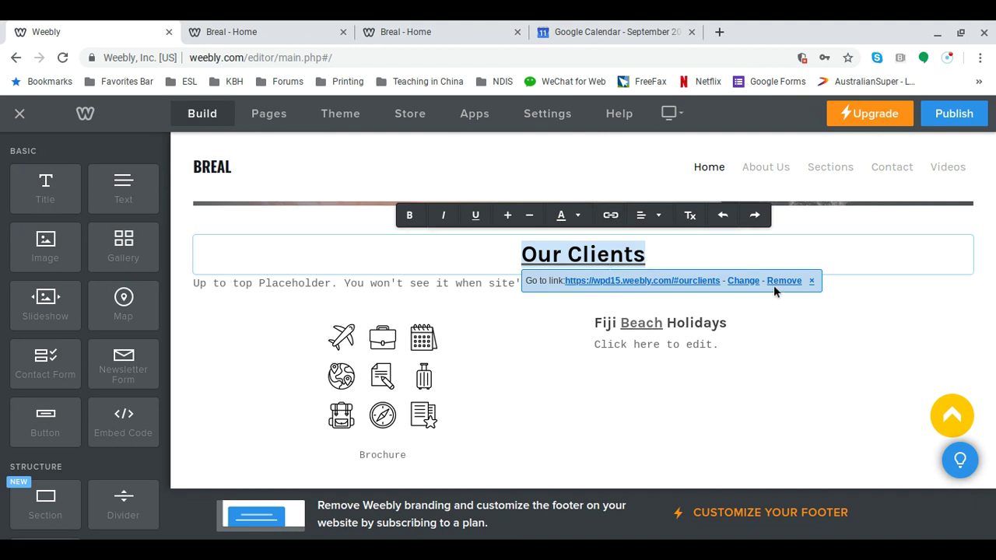
pyautogui.click(744, 282)
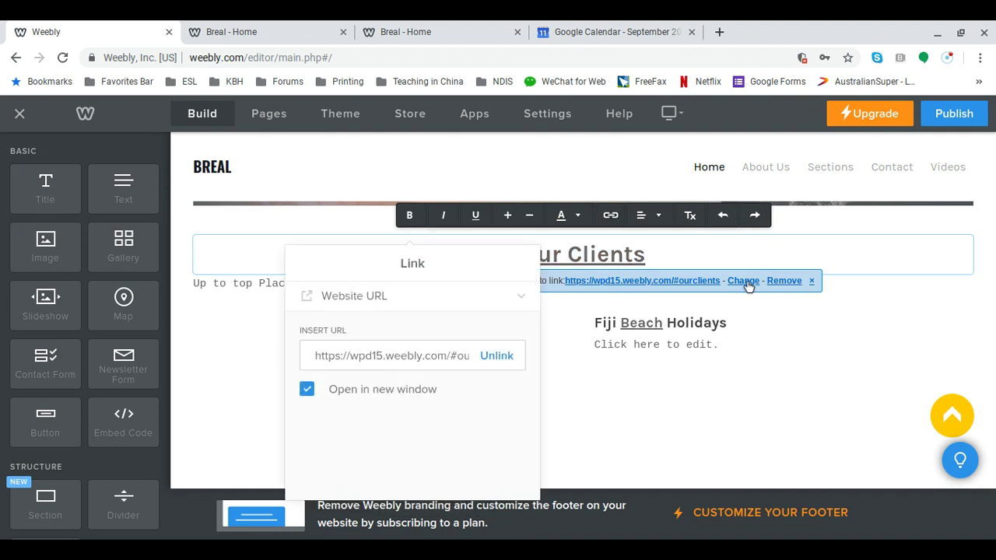
pyautogui.click(307, 391)
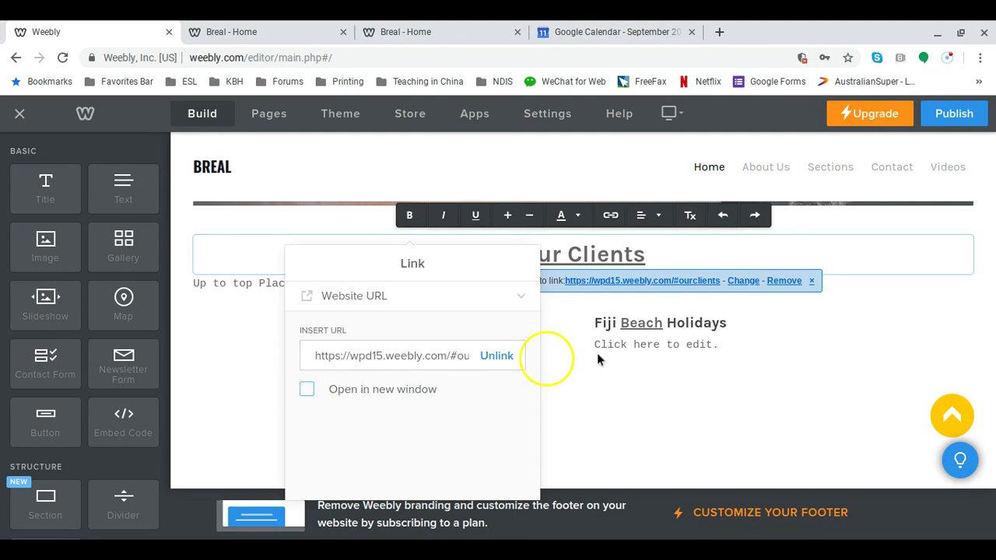
pyautogui.click(762, 326)
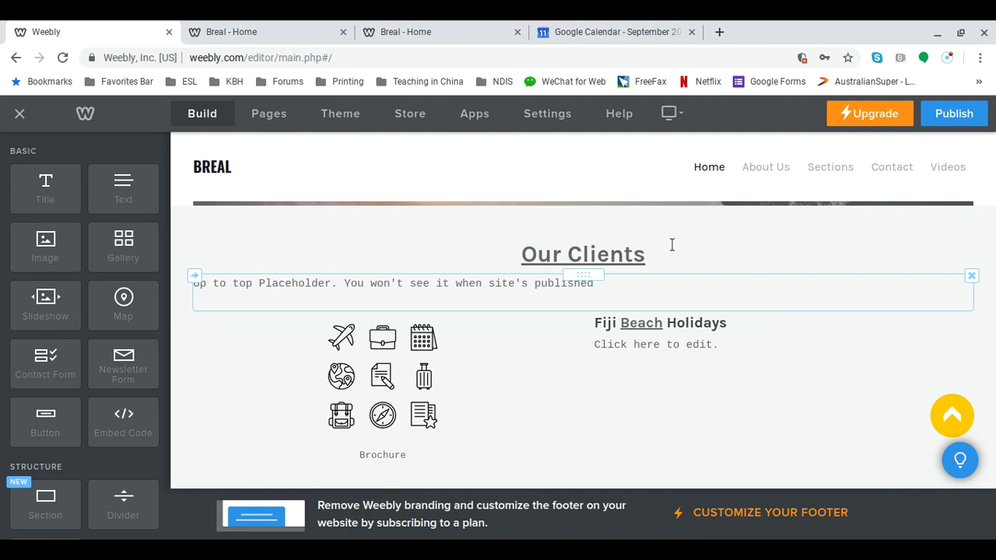
# Republish the site, open it from the dialog, and close the older live-site tab.
pyautogui.click(943, 115)
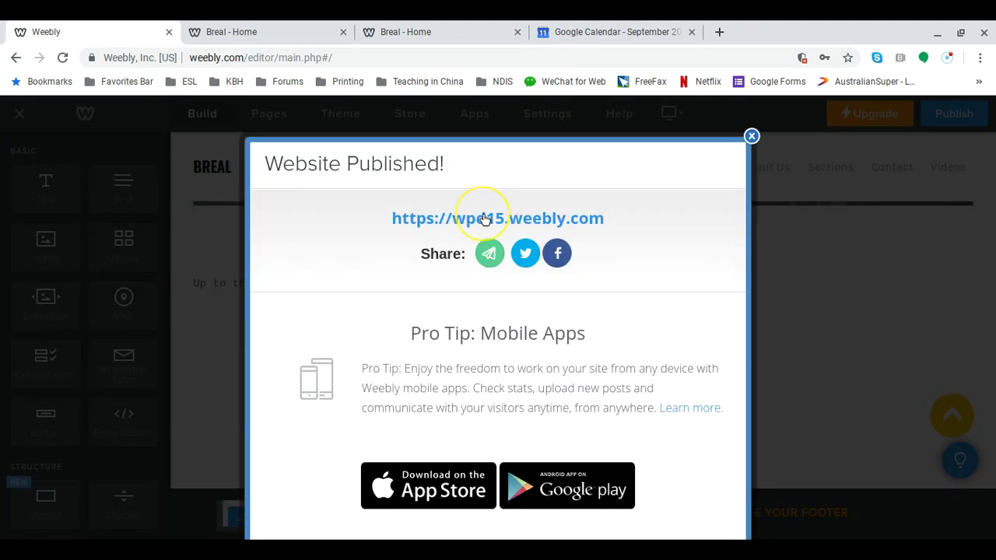
pyautogui.click(483, 217)
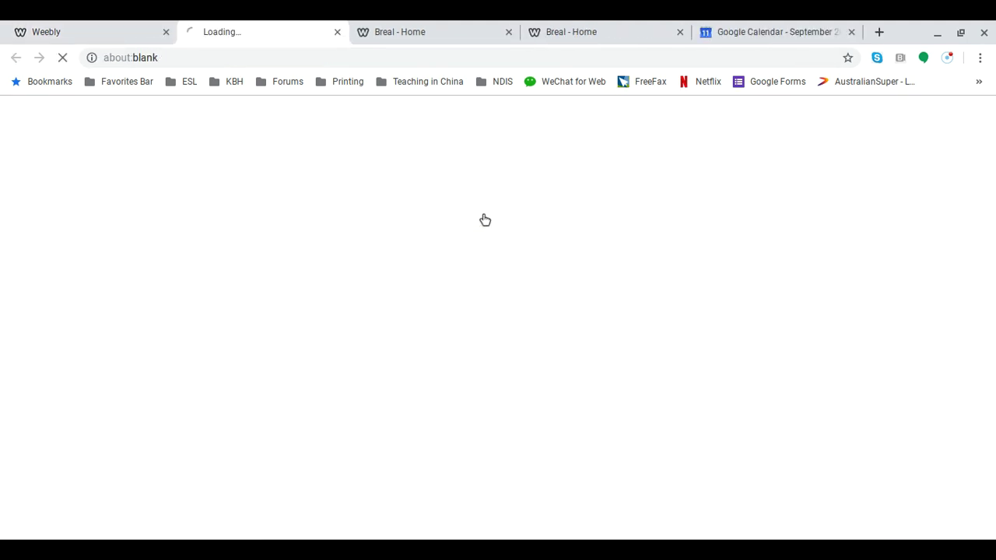
pyautogui.click(509, 31)
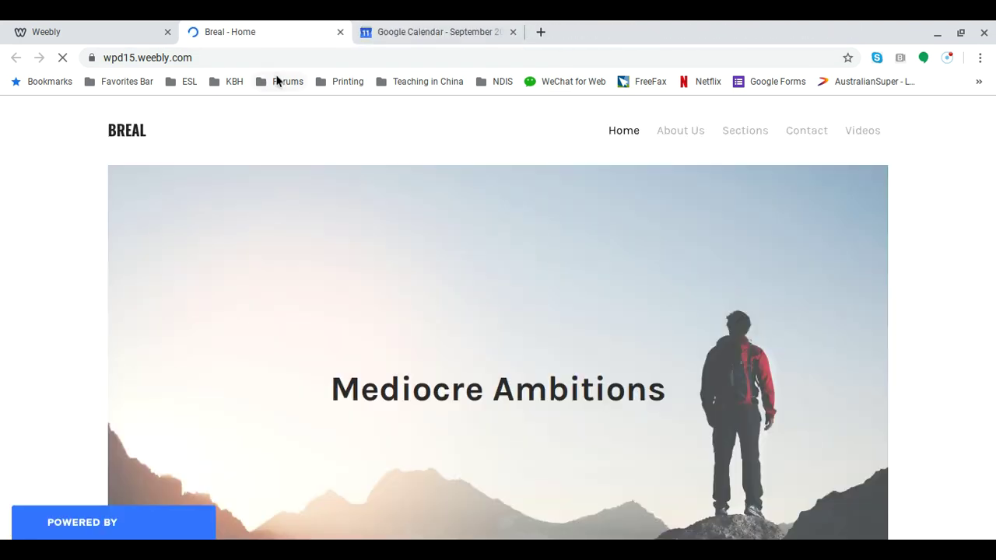
# Click the live Our Clients title to confirm it jumps to #ourclients in the same tab.
pyautogui.scroll(-3, 538, 273)
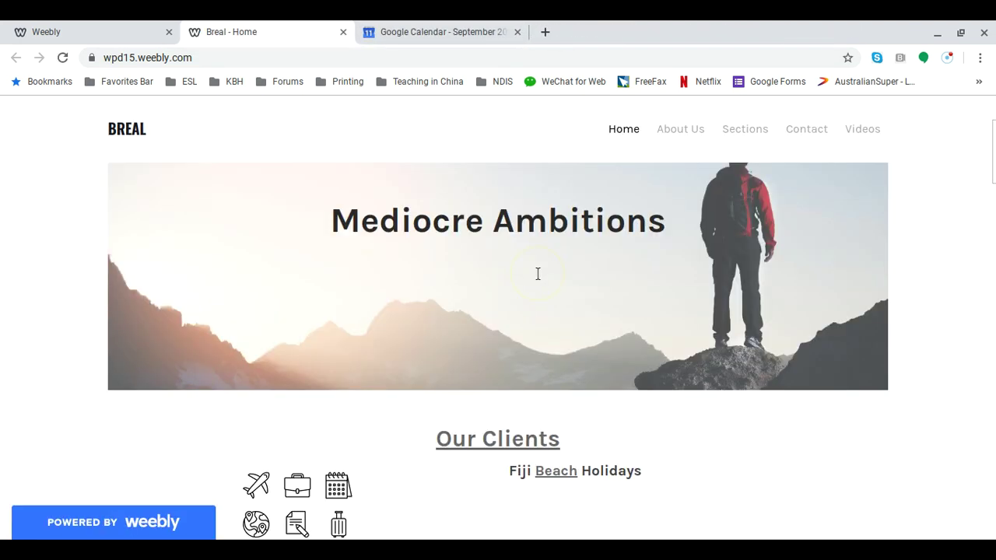
pyautogui.click(492, 368)
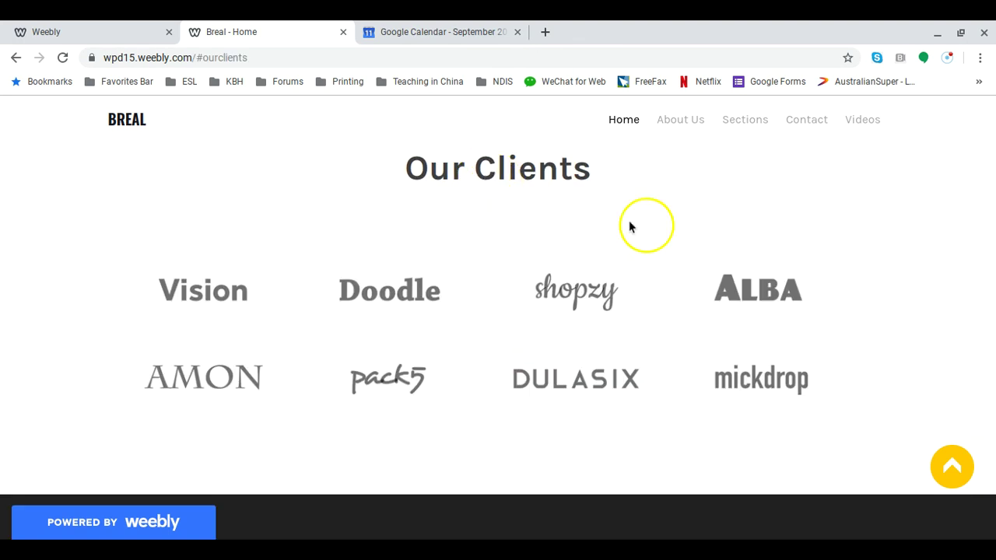
pyautogui.scroll(3, 683, 252)
pyautogui.scroll(5, 683, 251)
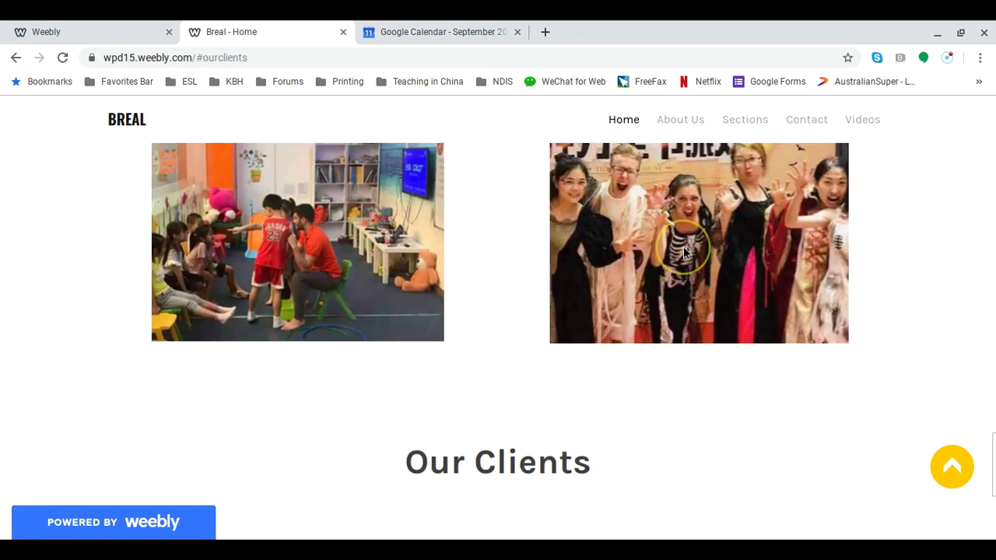
pyautogui.scroll(7, 685, 252)
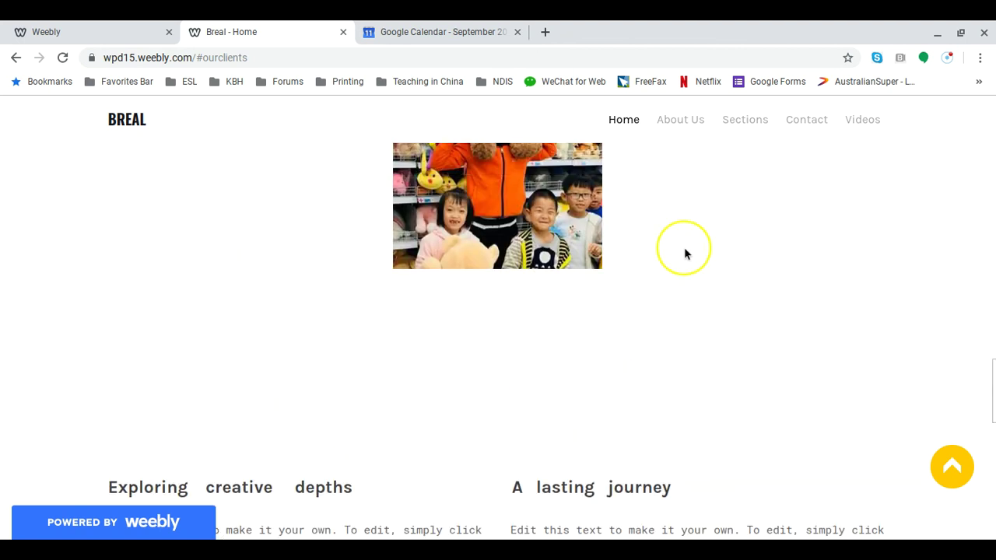
pyautogui.scroll(1, 685, 254)
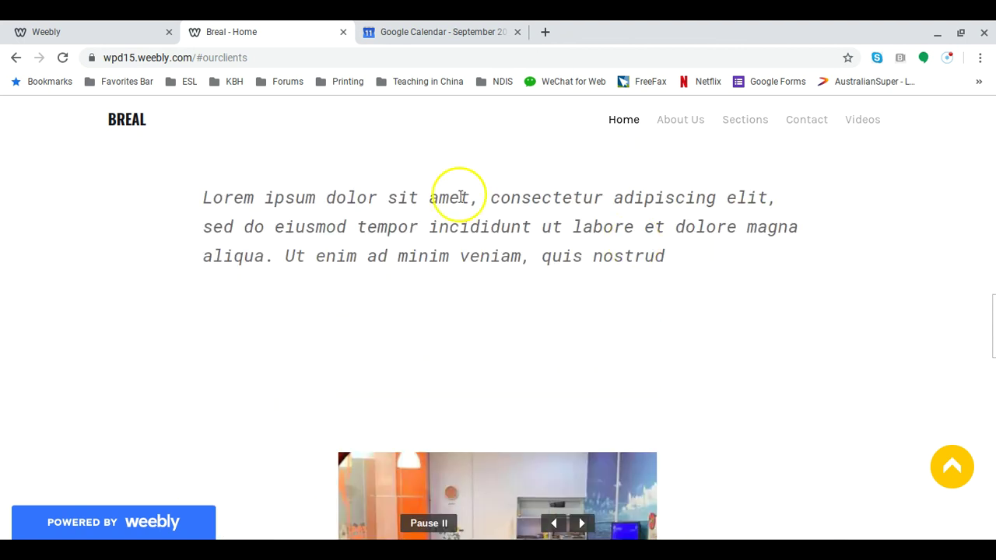
# Close the tested live-site tab and dismiss the Website Published confirmation to return to the editor.
pyautogui.click(343, 33)
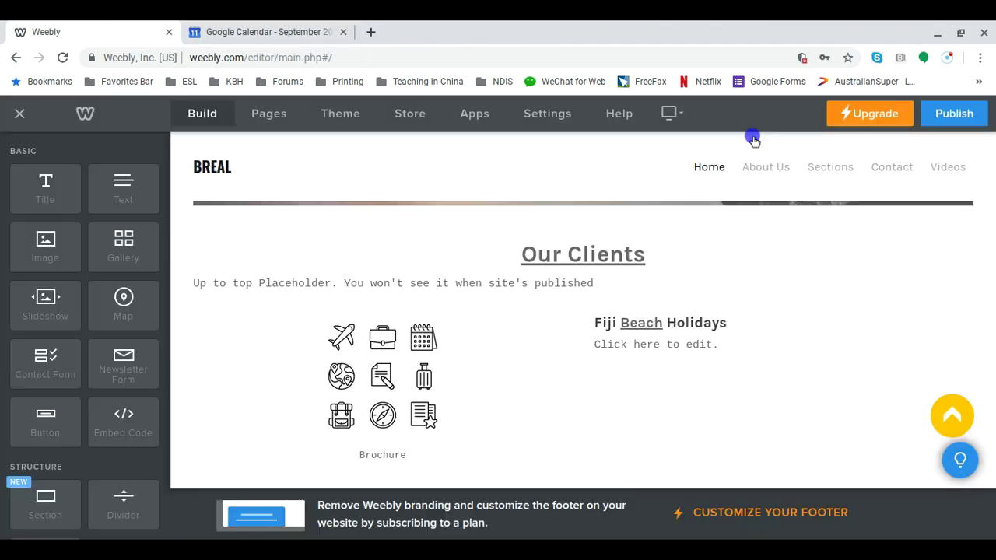
pyautogui.click(751, 138)
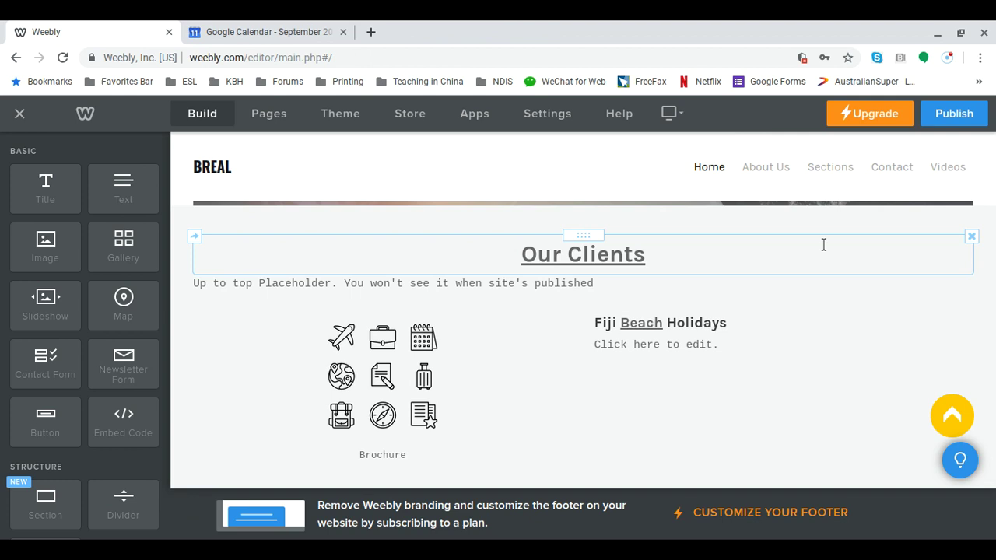